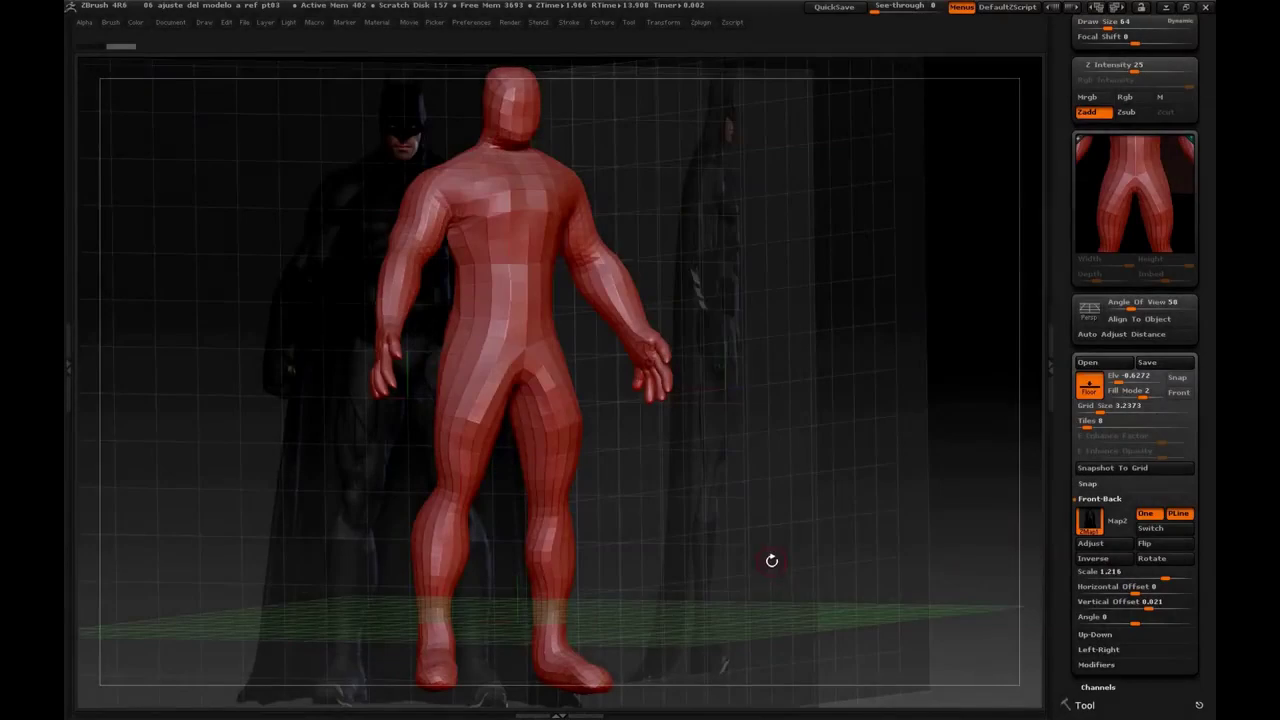
Switch the interface layout to compact_UI_brush_materials
{"action": "left_click_drag", "start_coordinate": [828, 514], "coordinate": [985, 400], "text": "alt"}
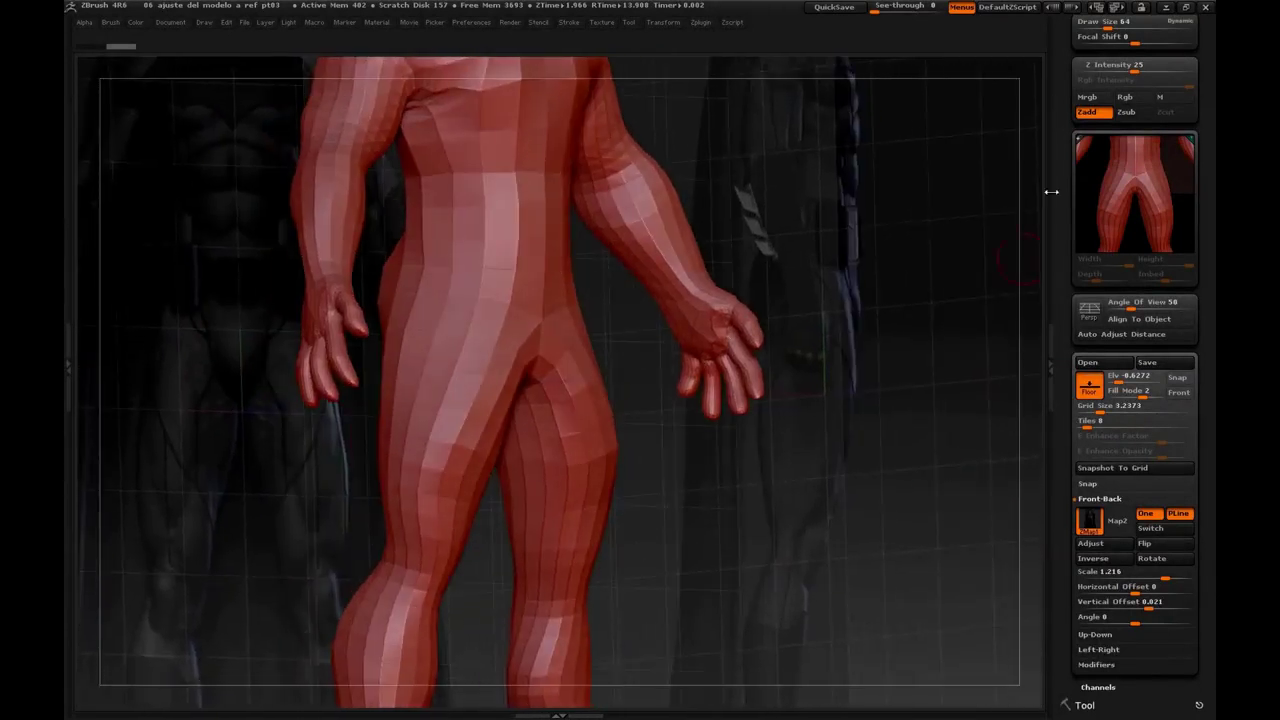
{"action": "left_click", "coordinate": [1117, 7]}
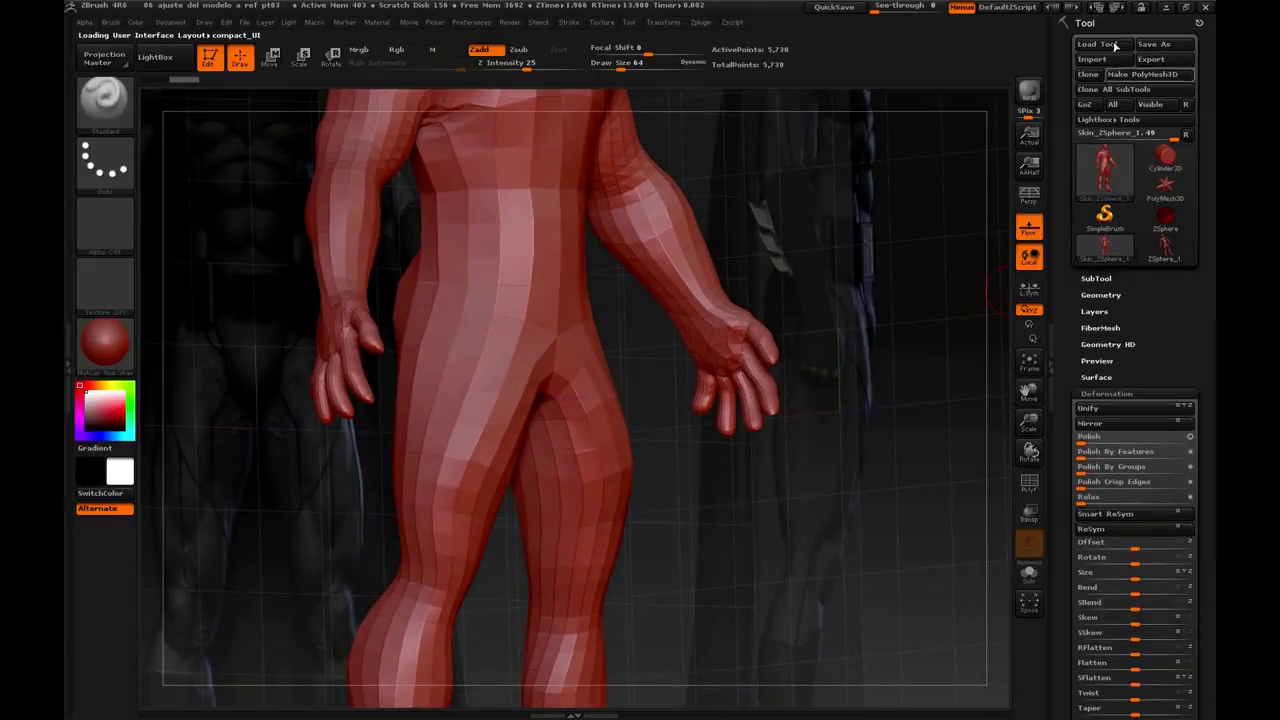
{"action": "left_click", "coordinate": [1117, 8]}
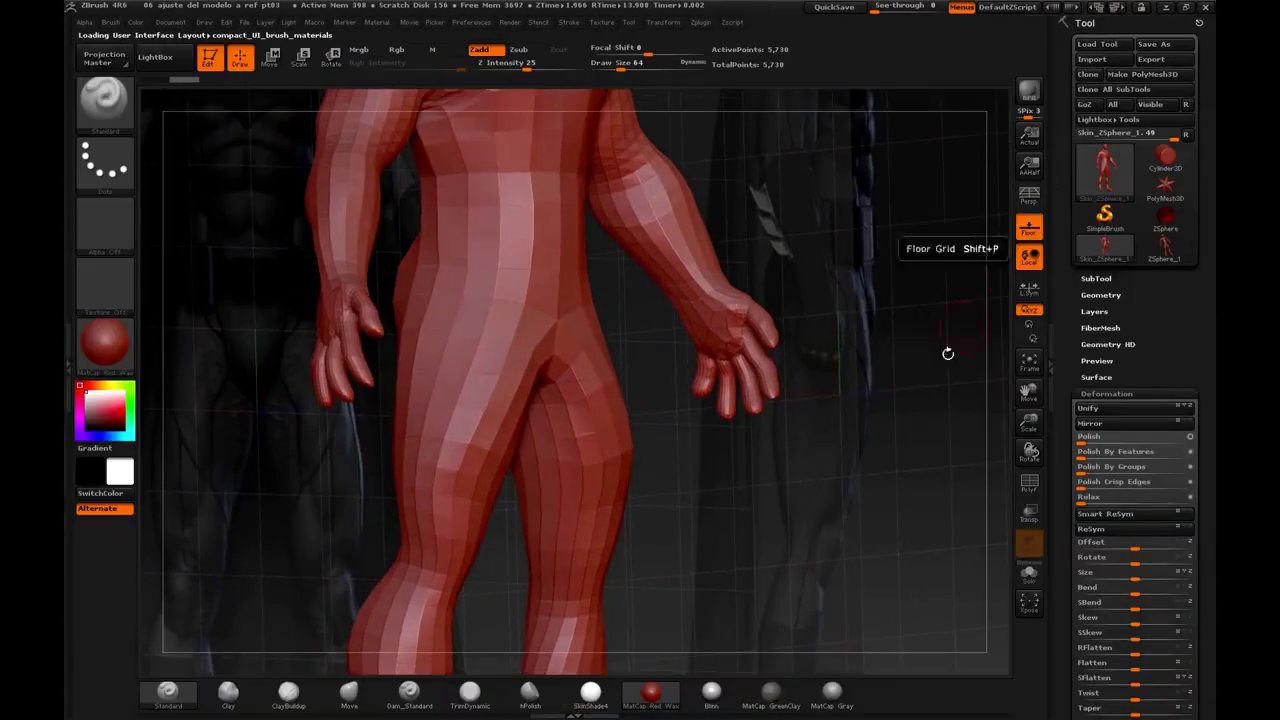
Examine the whole figure against the front and side Batman references from several angles
{"action": "left_click_drag", "start_coordinate": [898, 440], "coordinate": [904, 608], "text": "alt"}
{"action": "left_click_drag", "start_coordinate": [1028, 418], "coordinate": [1008, 228]}
{"action": "left_click_drag", "start_coordinate": [757, 425], "coordinate": [826, 488]}
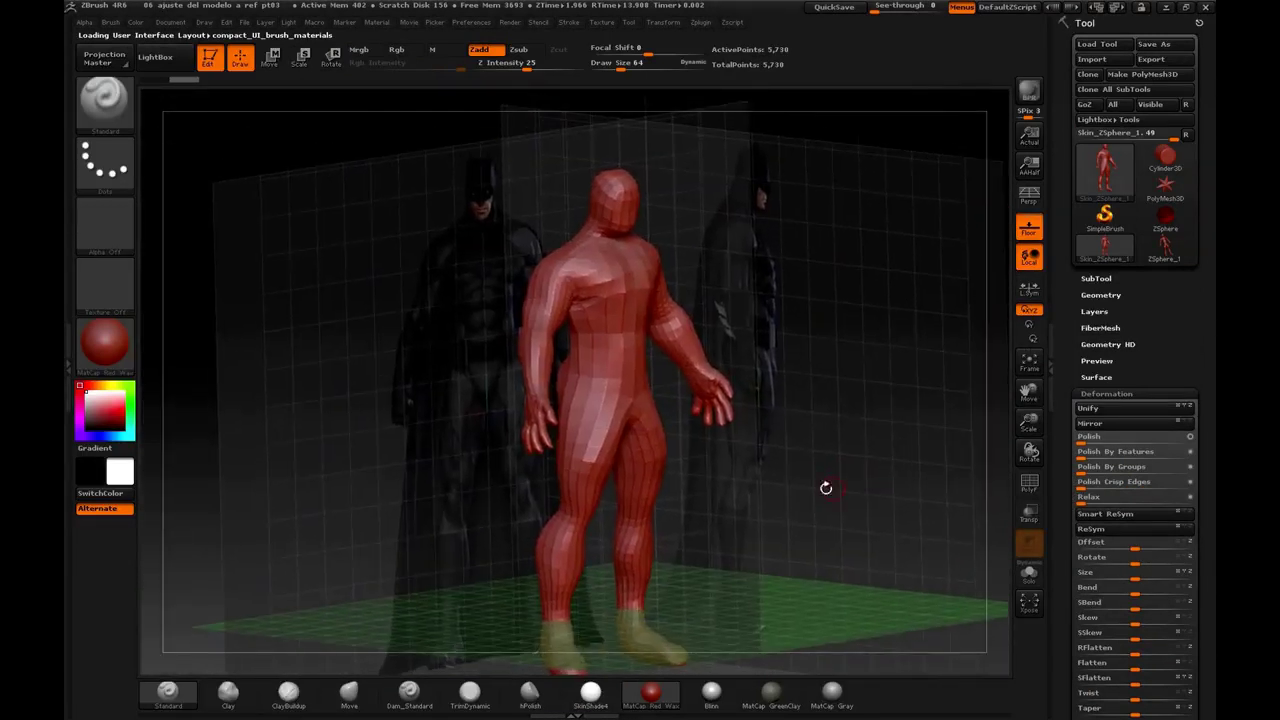
{"action": "left_click_drag", "start_coordinate": [801, 436], "coordinate": [688, 364]}
{"action": "mouse_move", "coordinate": [709, 540]}
{"action": "left_mouse_down"}
{"action": "mouse_move", "coordinate": [694, 546]}
{"action": "mouse_move", "coordinate": [706, 569]}
{"action": "mouse_move", "coordinate": [717, 546]}
{"action": "mouse_move", "coordinate": [696, 539]}
{"action": "left_mouse_up"}
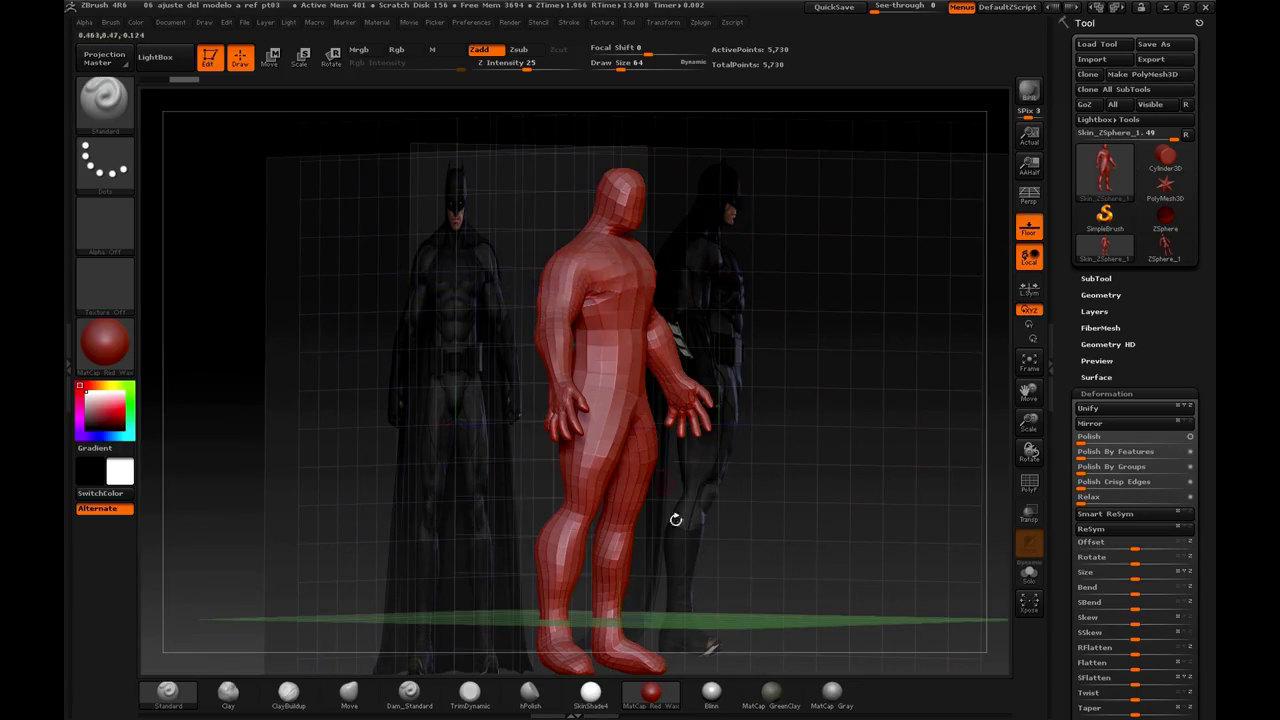
{"action": "mouse_move", "coordinate": [814, 357]}
{"action": "left_mouse_down"}
{"action": "mouse_move", "coordinate": [806, 371]}
{"action": "mouse_move", "coordinate": [826, 369]}
{"action": "mouse_move", "coordinate": [803, 358]}
{"action": "left_mouse_up"}
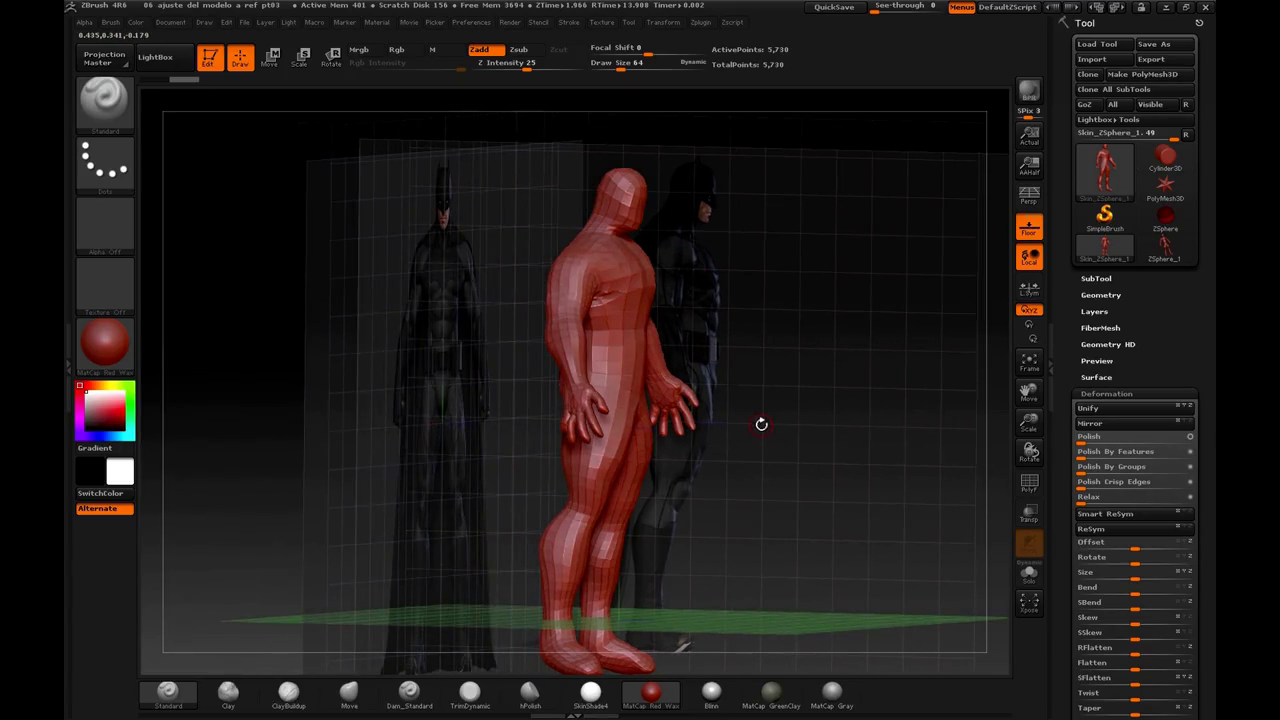
{"action": "left_click_drag", "start_coordinate": [783, 412], "coordinate": [686, 394]}
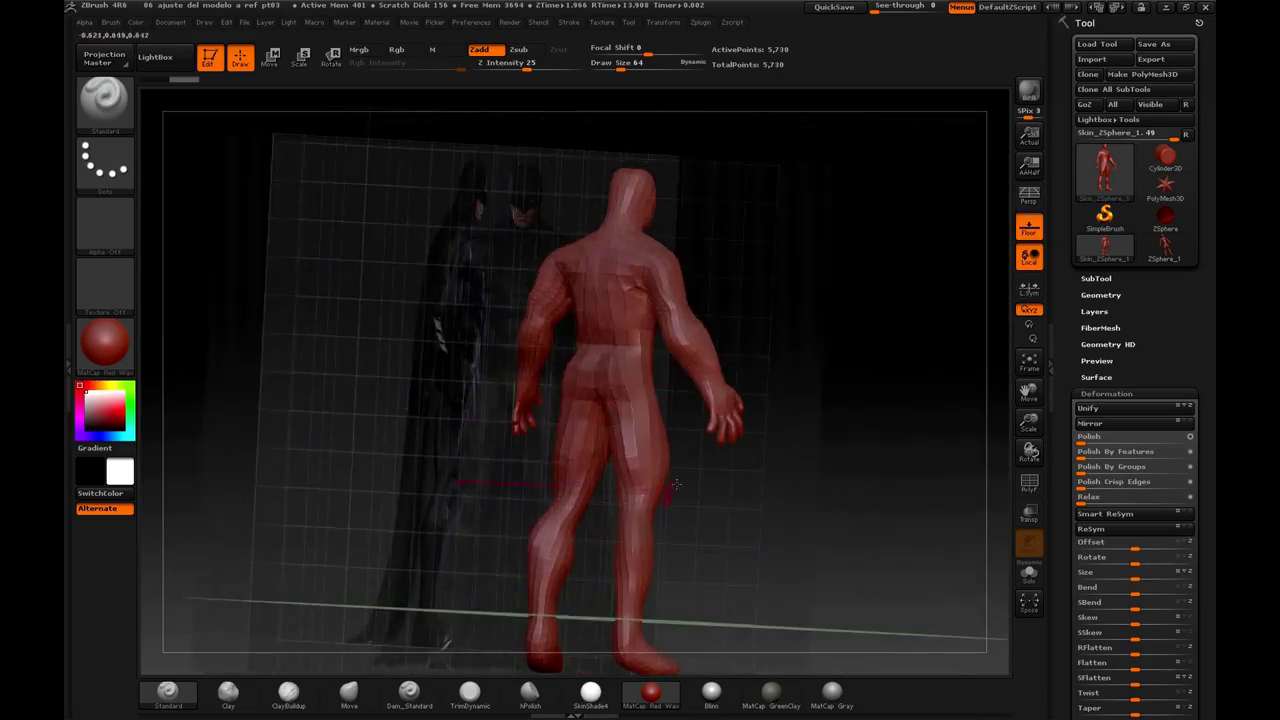
{"action": "left_click_drag", "start_coordinate": [815, 433], "coordinate": [770, 428]}
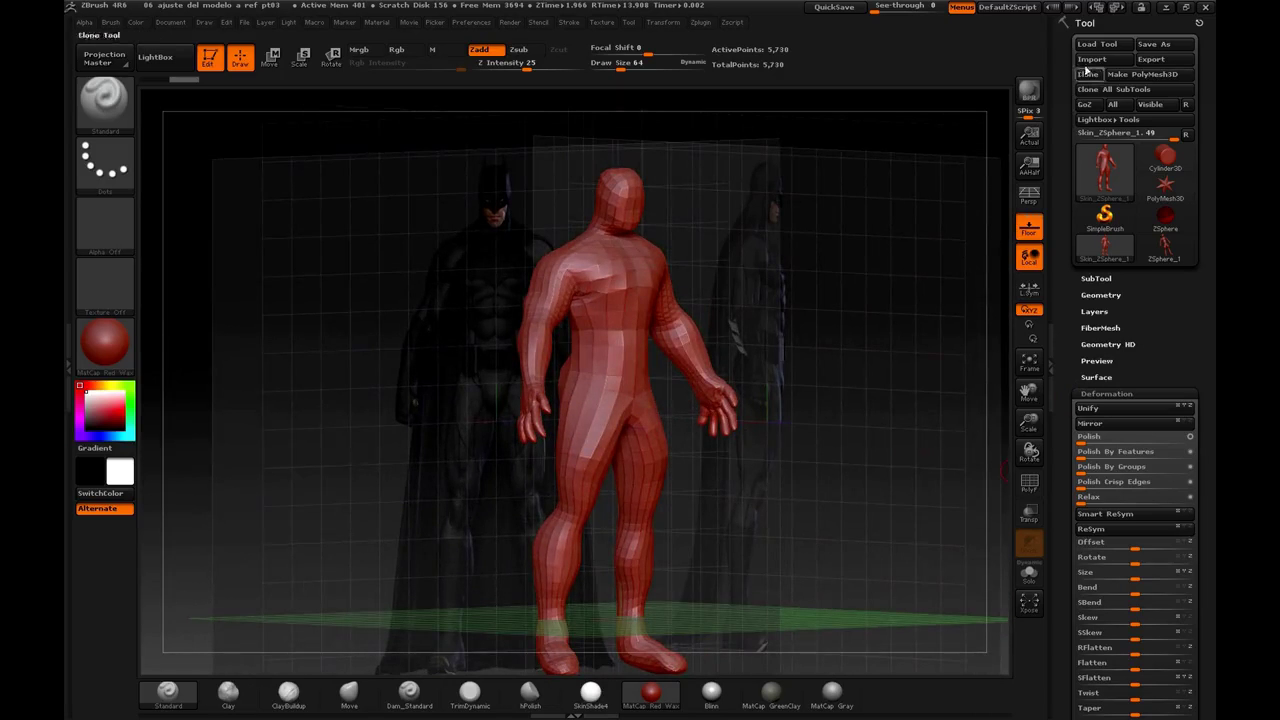
Dock the Draw palette beside the canvas and bring its Front-Back grid settings into view
{"action": "left_click", "coordinate": [204, 23]}
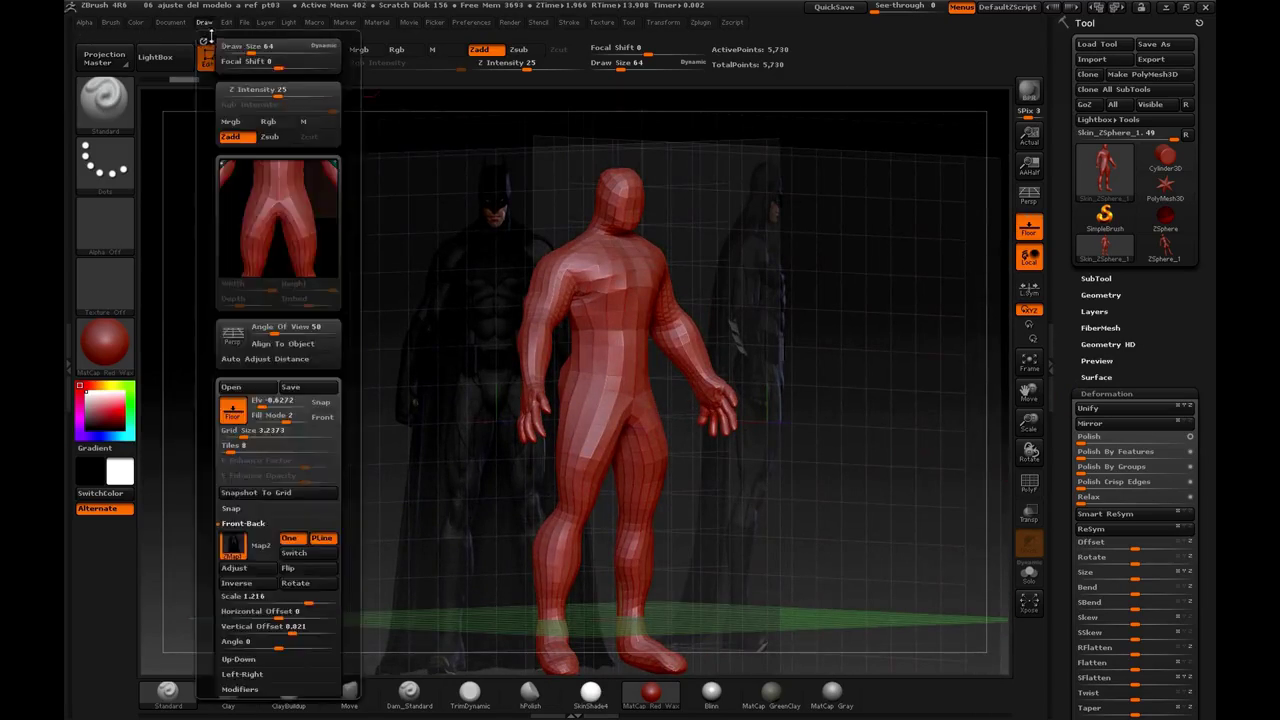
{"action": "left_click", "coordinate": [203, 40]}
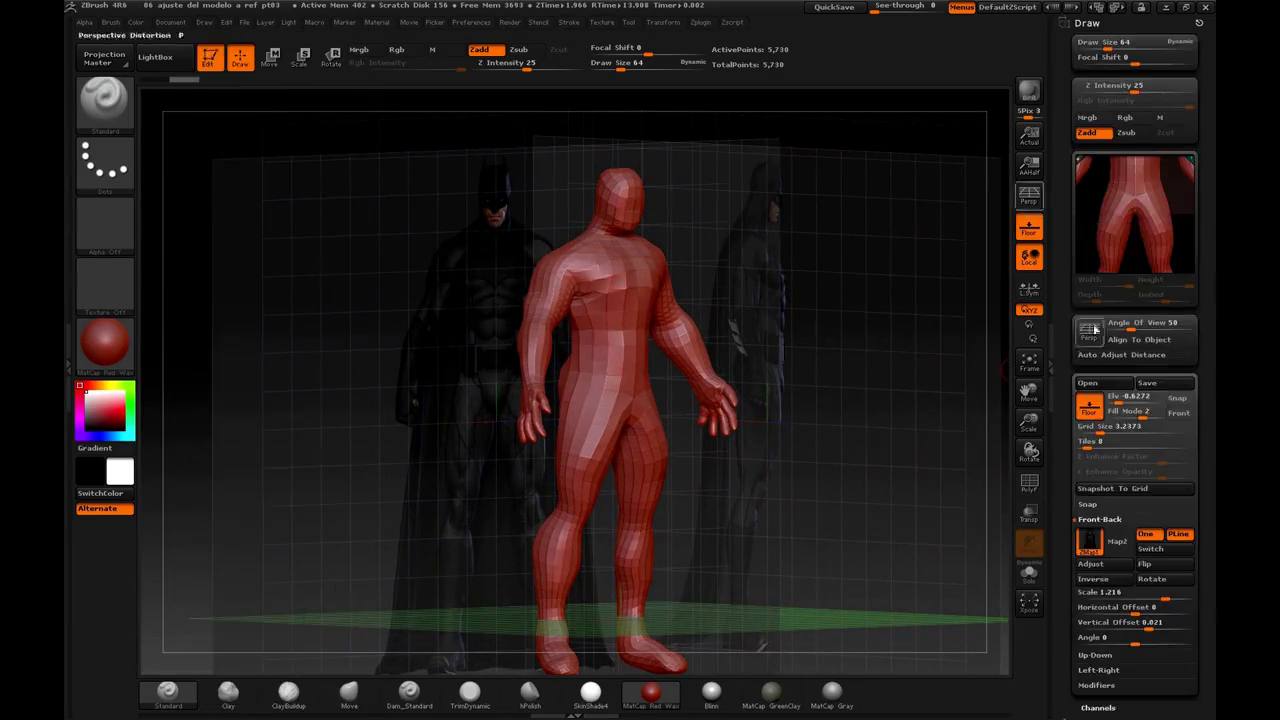
{"action": "left_click", "coordinate": [1082, 520]}
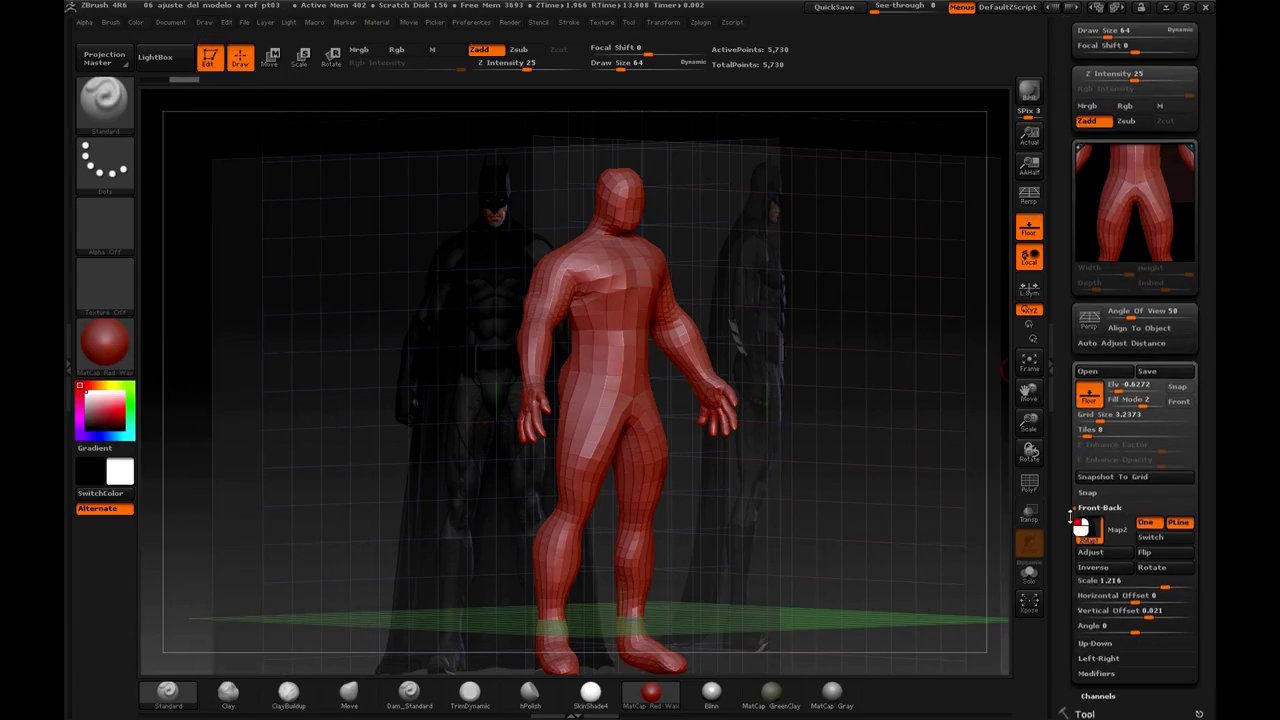
{"action": "left_click", "coordinate": [1106, 498]}
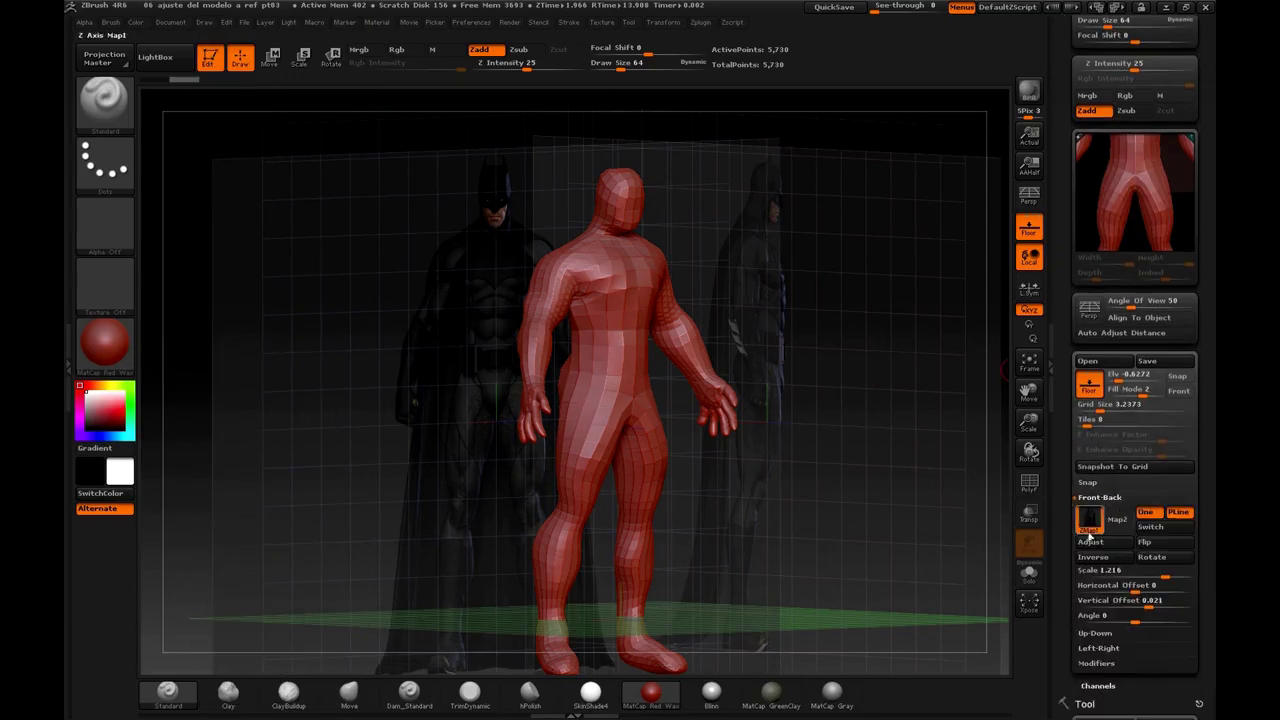
{"action": "scroll", "coordinate": [1070, 520], "scroll_direction": "down", "scroll_amount": 1}
Import CG Makers-BatBack2v01 from the Blueprints 2 folder as the second map of the Front-Back grid
{"action": "left_click_drag", "start_coordinate": [507, 345], "coordinate": [615, 475]}
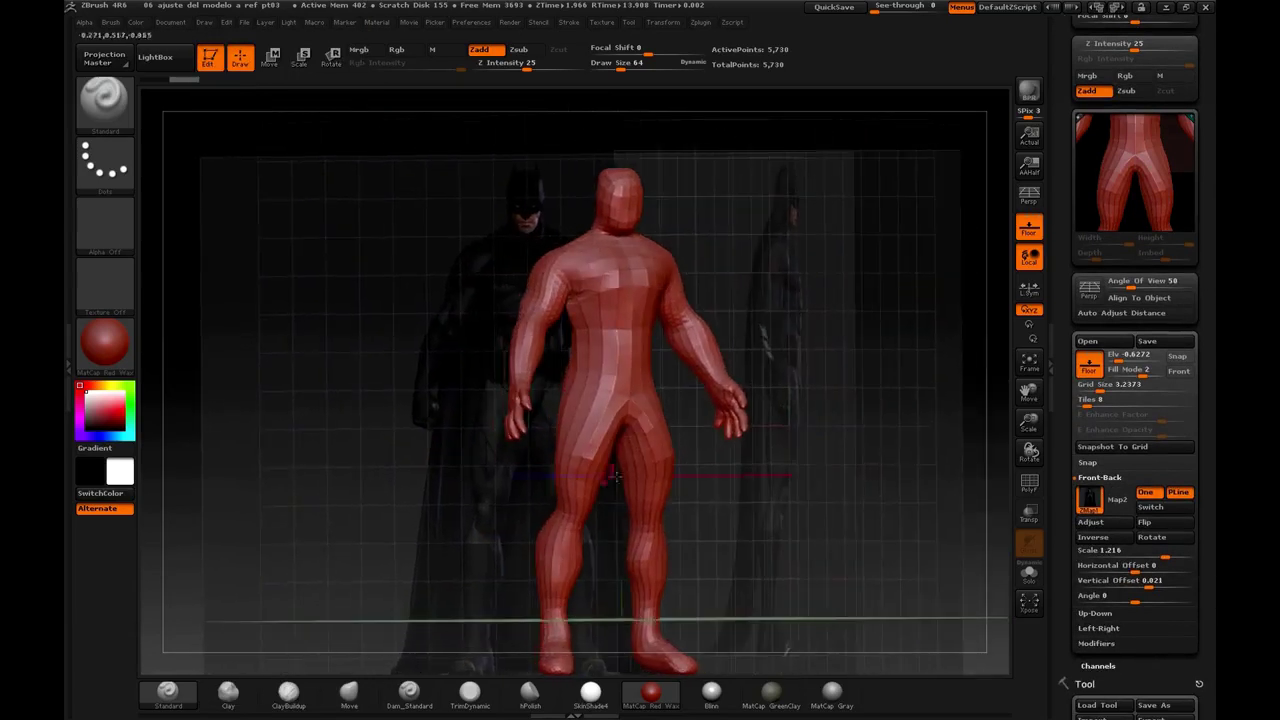
{"action": "left_click", "coordinate": [1120, 501]}
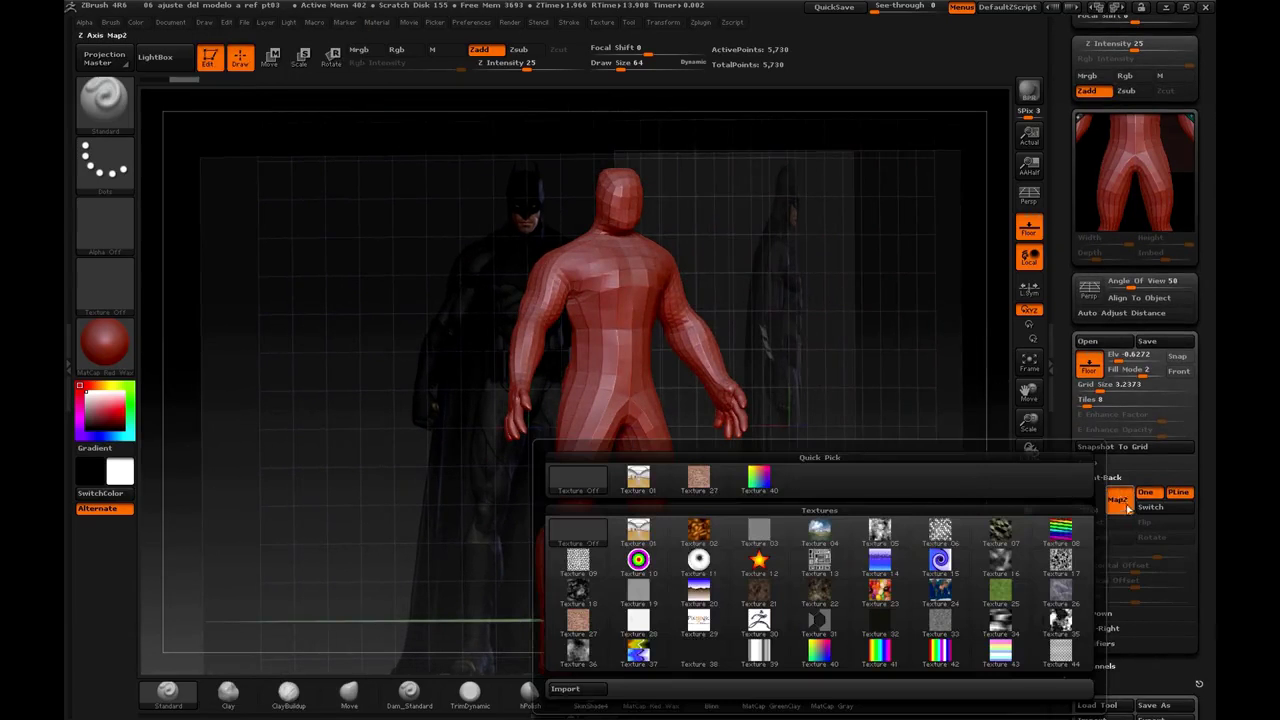
{"action": "left_click", "coordinate": [576, 690]}
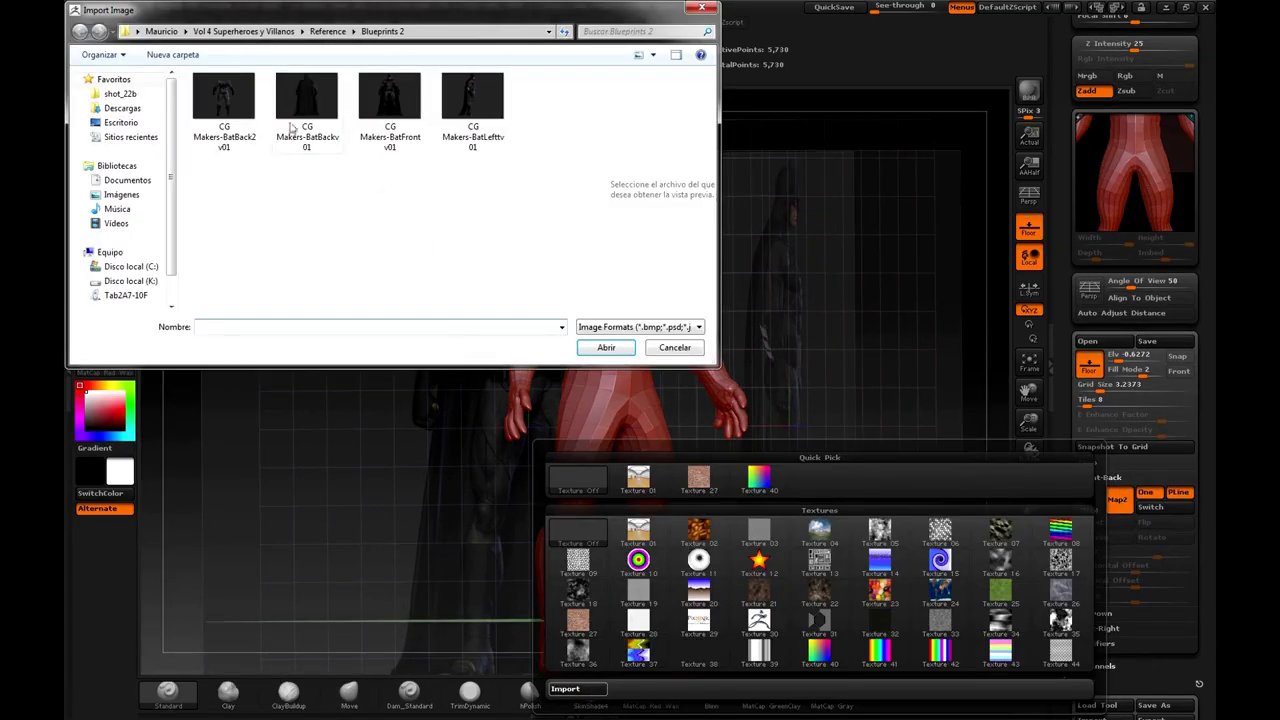
{"action": "left_click", "coordinate": [225, 100]}
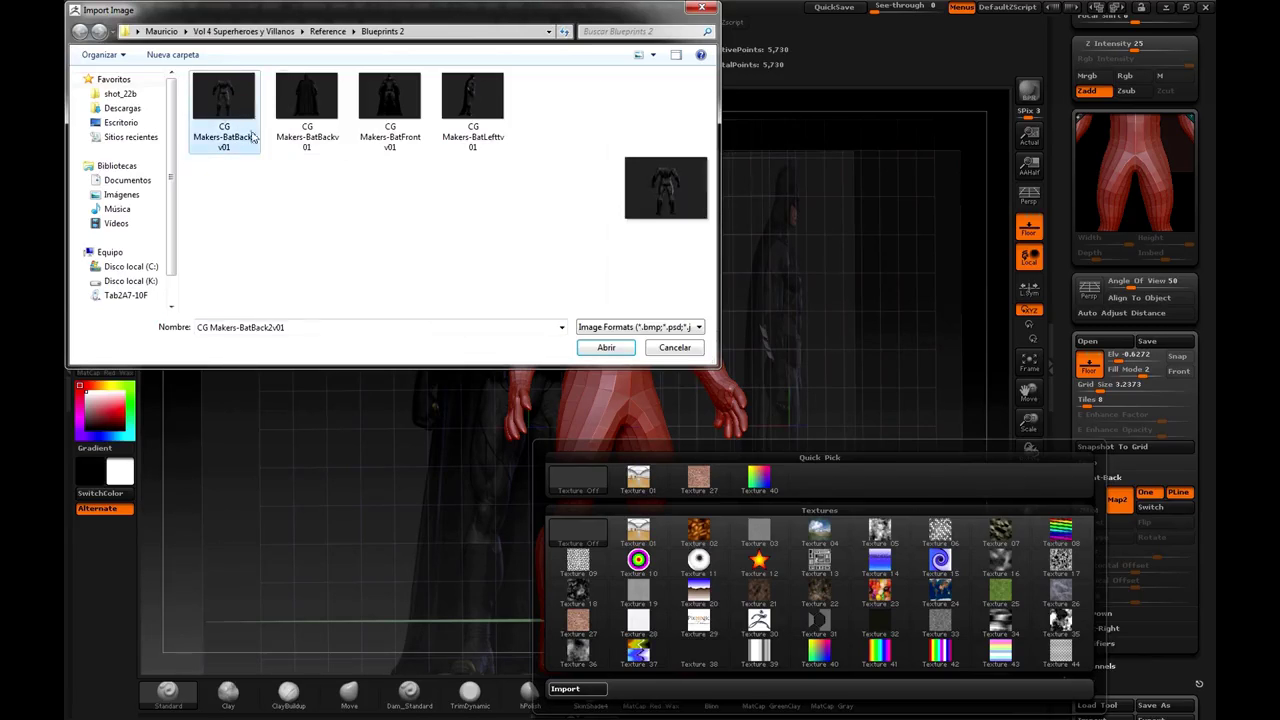
{"action": "left_click", "coordinate": [309, 117]}
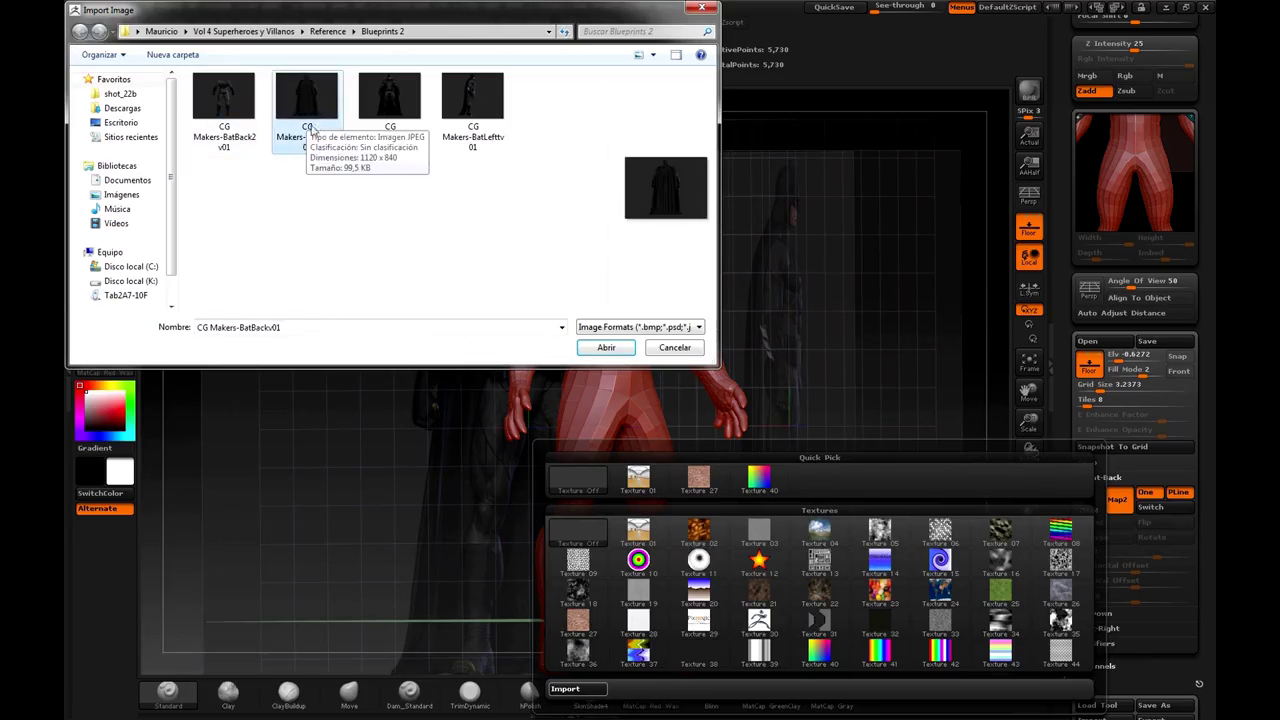
{"action": "left_click", "coordinate": [230, 106]}
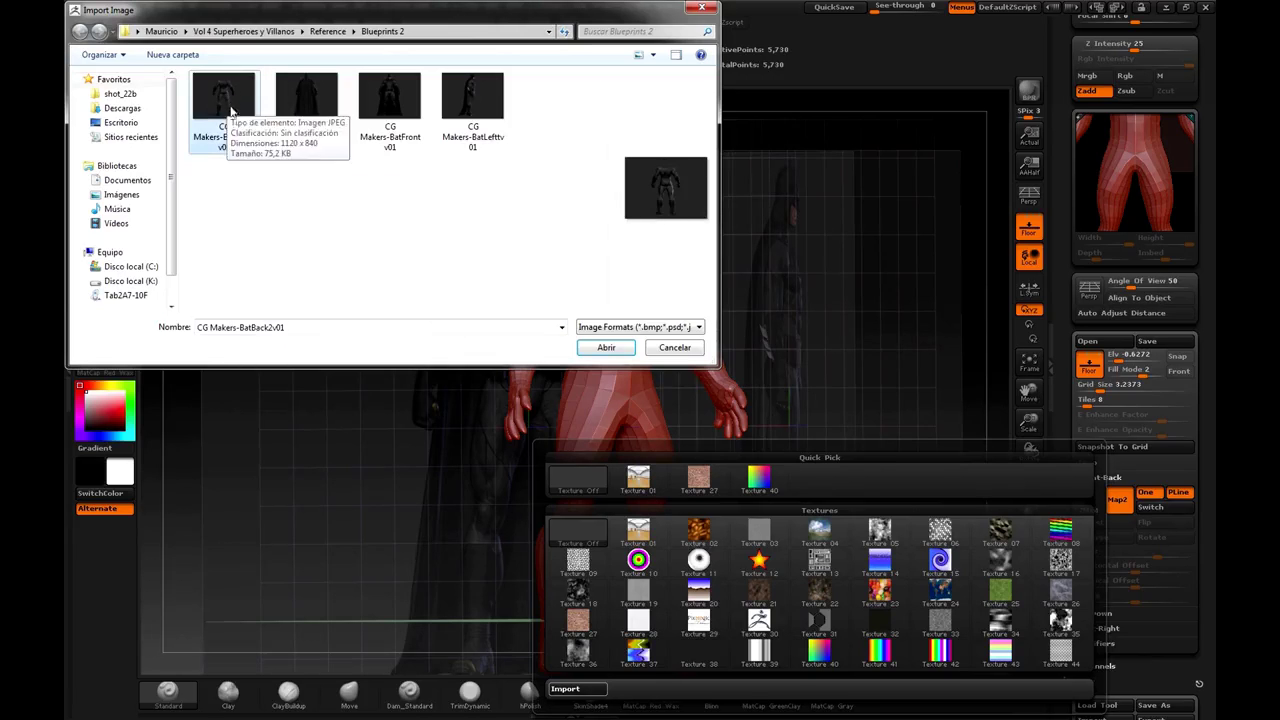
{"action": "left_click", "coordinate": [606, 348]}
View the figure from behind and set the back reference image's scale to 1.1964
{"action": "left_click_drag", "start_coordinate": [800, 480], "coordinate": [855, 513]}
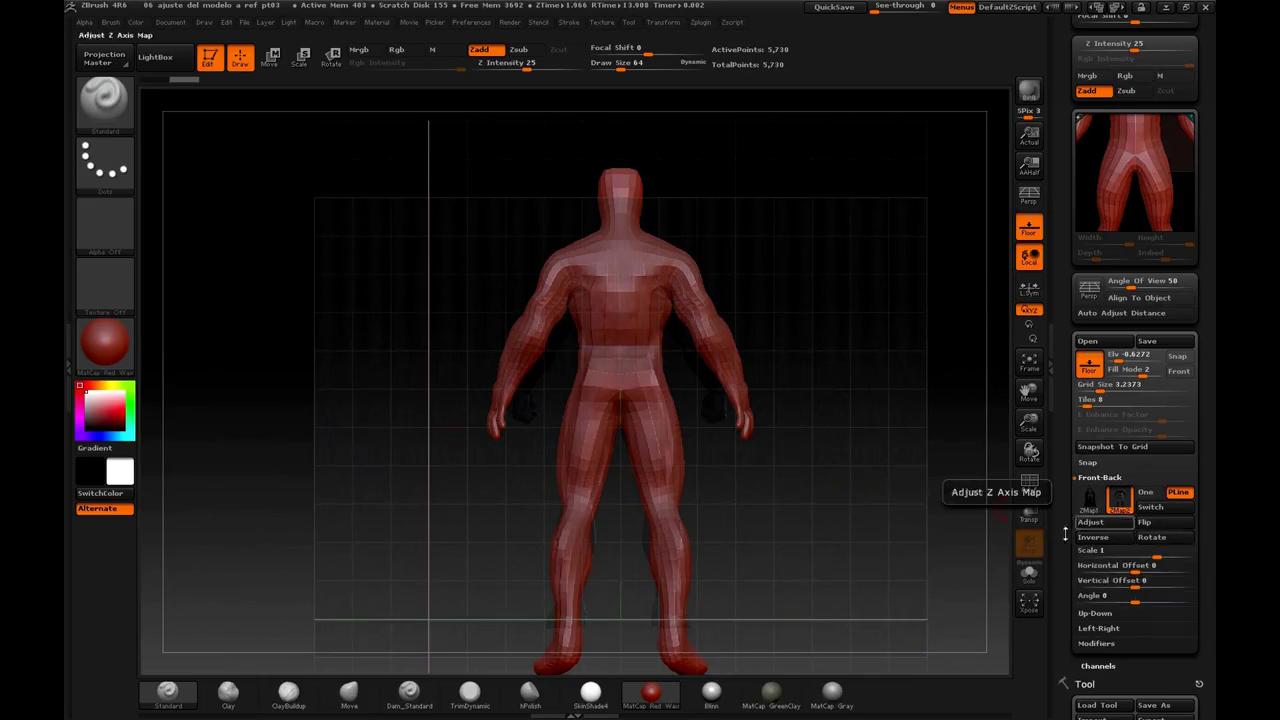
{"action": "left_click_drag", "start_coordinate": [906, 543], "coordinate": [945, 567]}
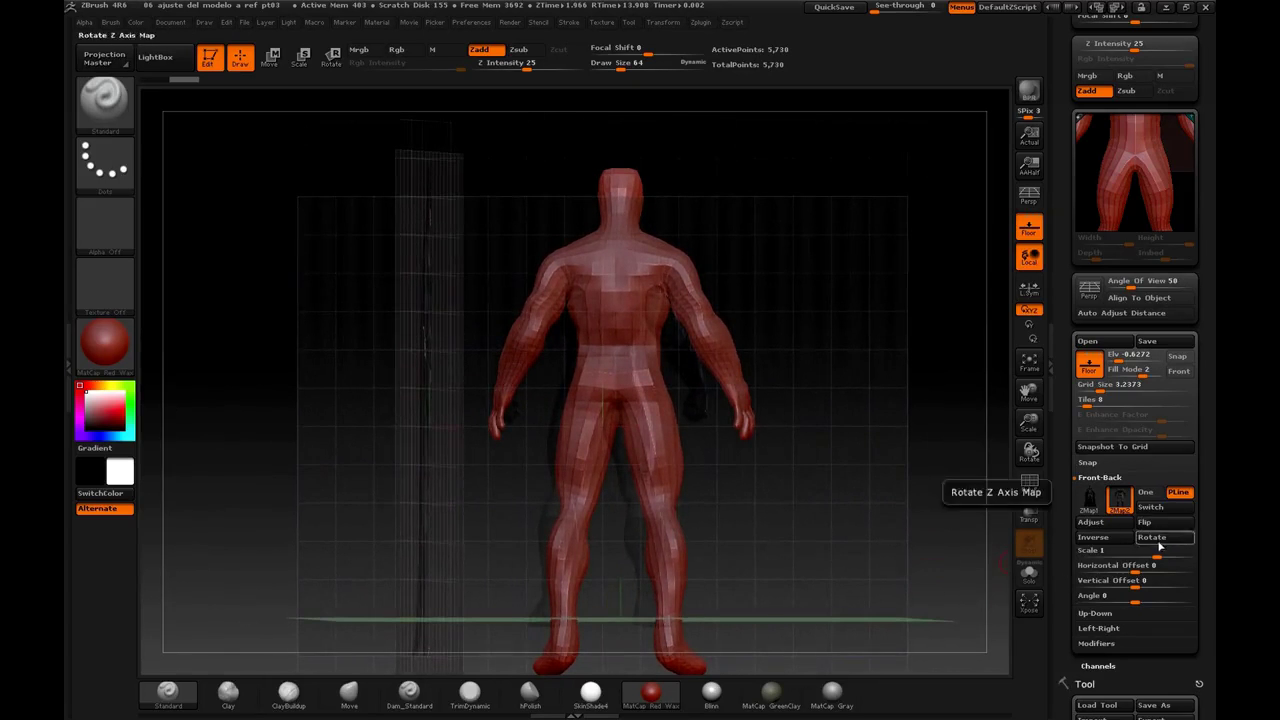
{"action": "left_click_drag", "start_coordinate": [1160, 551], "coordinate": [1175, 563]}
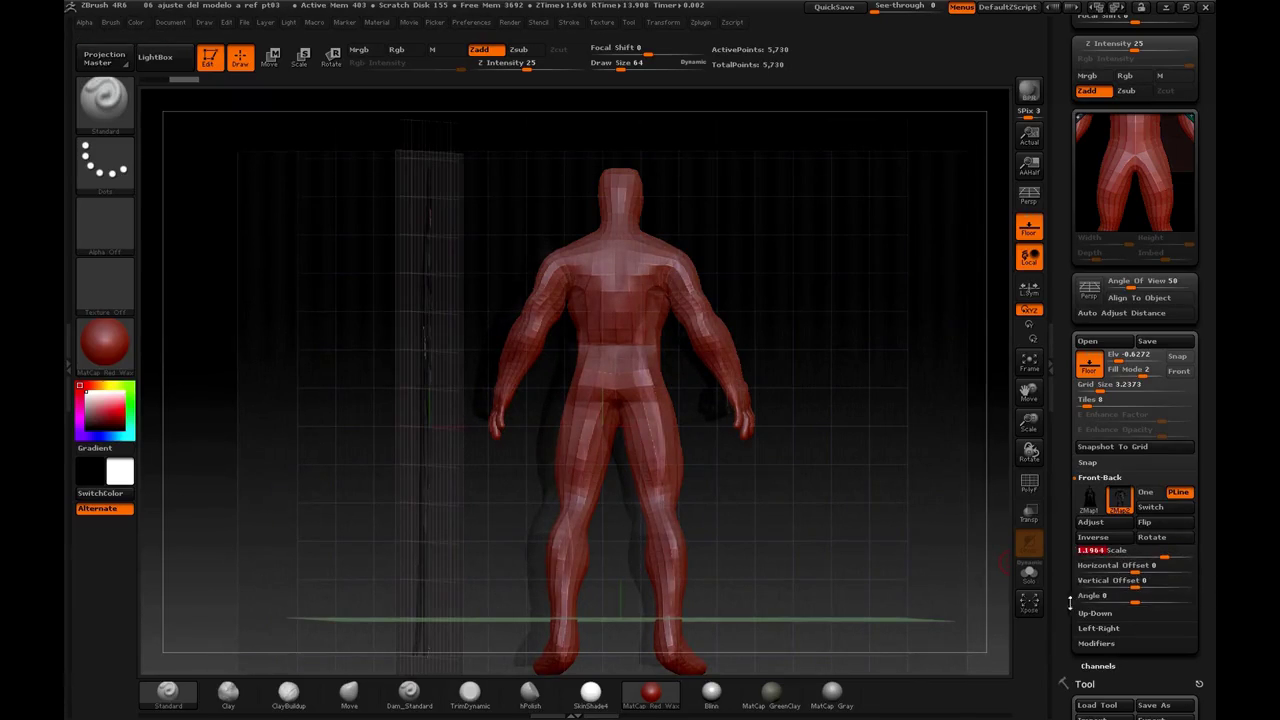
Set the reference grid's Frame Opacity to 0.2724
{"action": "left_click", "coordinate": [1093, 644]}
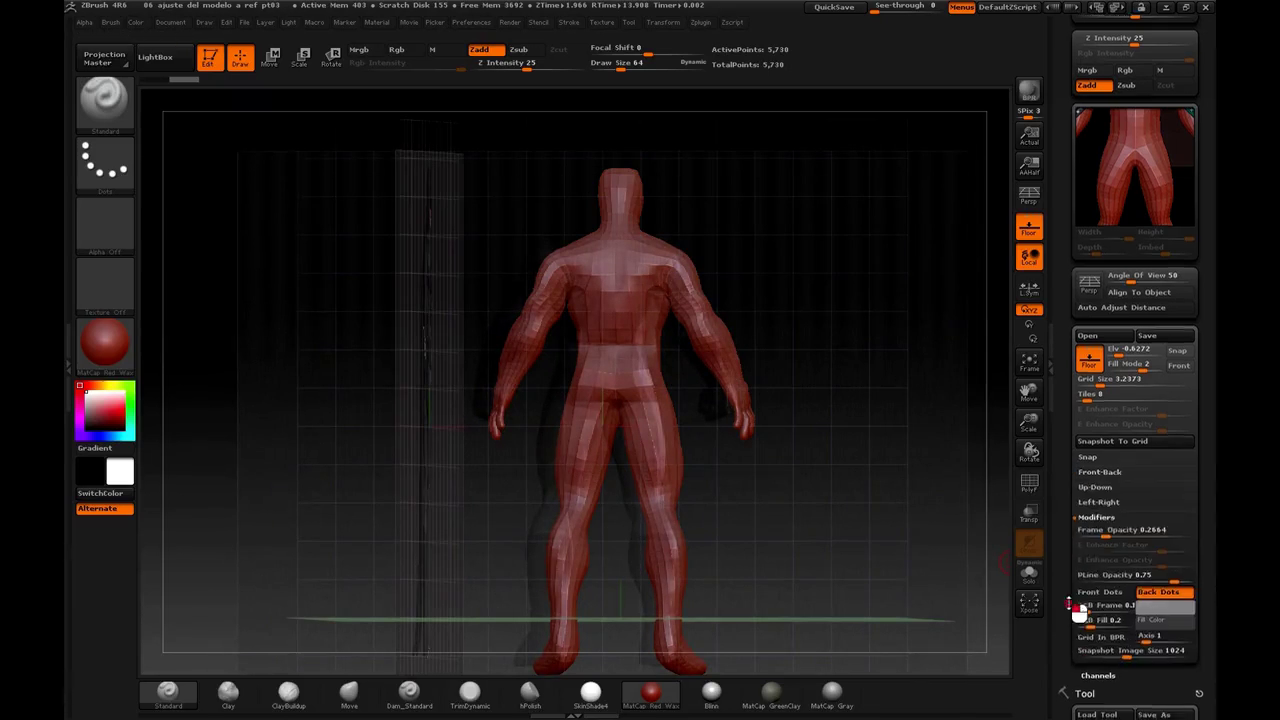
{"action": "mouse_move", "coordinate": [1116, 515]}
{"action": "left_mouse_down"}
{"action": "mouse_move", "coordinate": [1185, 507]}
{"action": "mouse_move", "coordinate": [1118, 516]}
{"action": "left_mouse_up"}
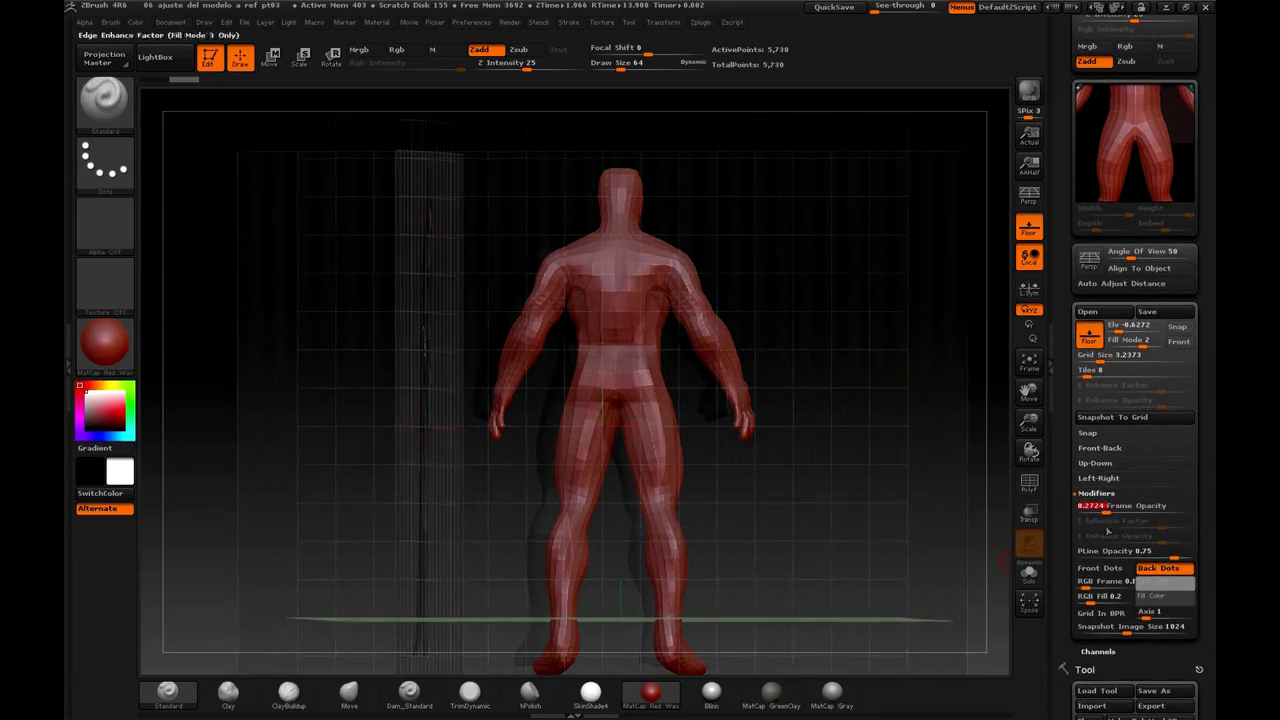
{"action": "left_click_drag", "start_coordinate": [1062, 562], "coordinate": [1100, 508]}
{"action": "left_click", "coordinate": [1095, 502]}
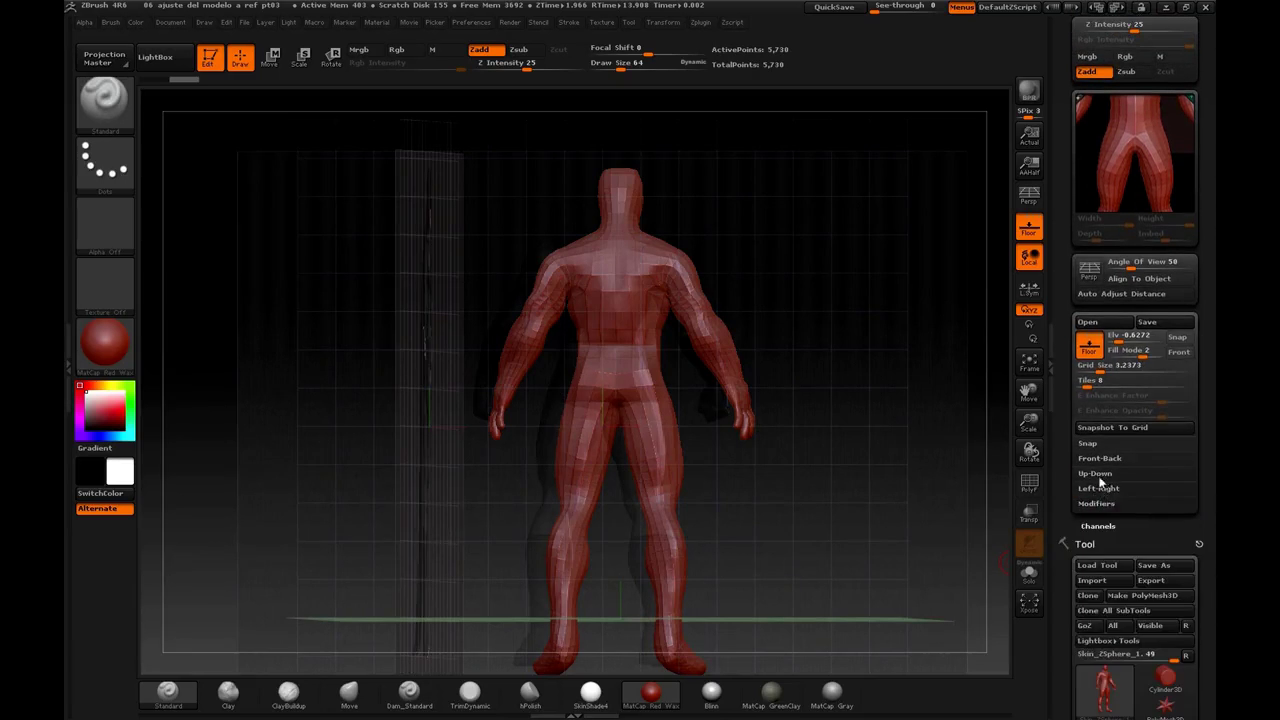
Align the back reference image with the figure using a horizontal offset of -0.0607 and a vertical offset of 0.0102
{"action": "left_click", "coordinate": [1100, 459]}
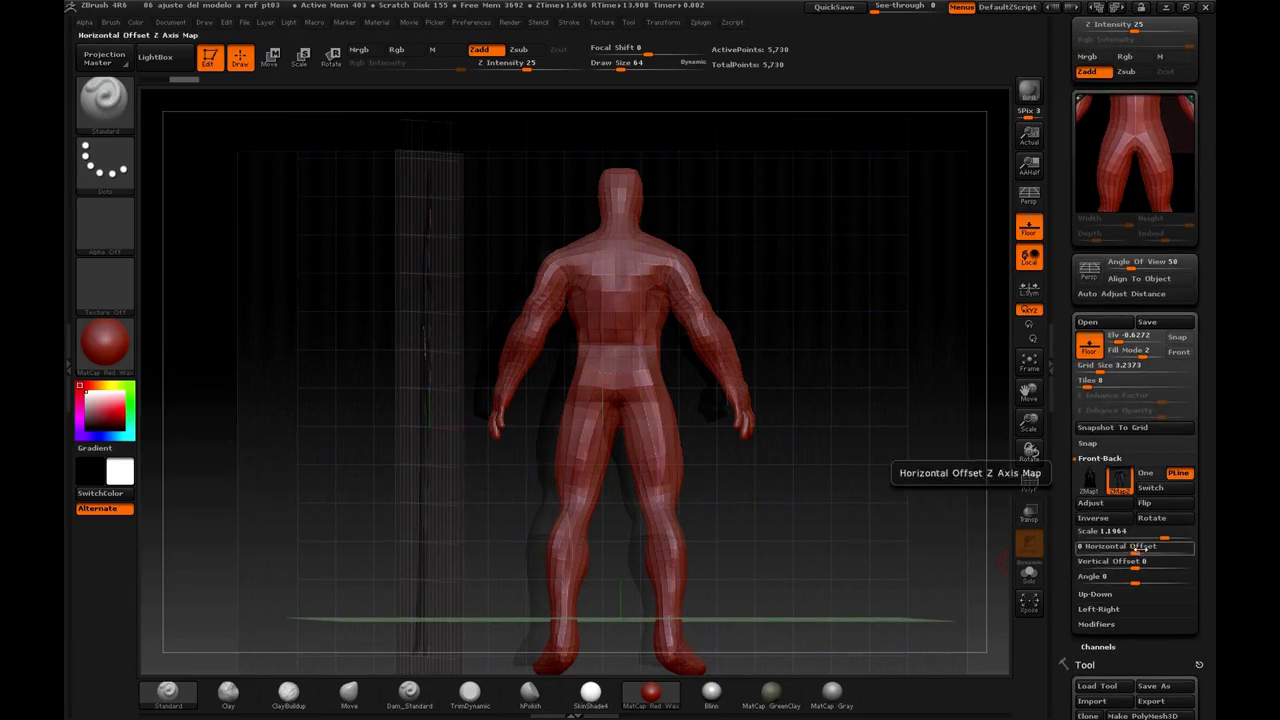
{"action": "mouse_move", "coordinate": [1140, 549]}
{"action": "left_mouse_down"}
{"action": "mouse_move", "coordinate": [1172, 553]}
{"action": "mouse_move", "coordinate": [1124, 562]}
{"action": "left_mouse_up"}
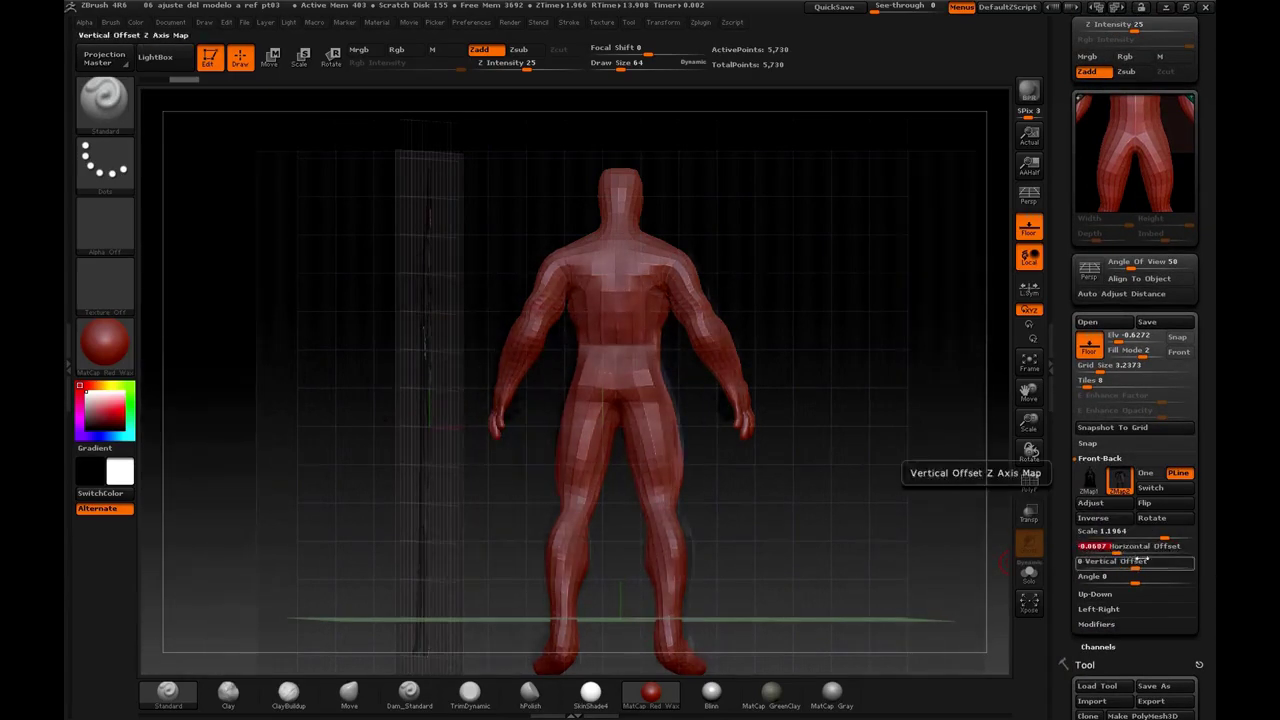
{"action": "mouse_move", "coordinate": [1071, 570]}
{"action": "left_mouse_down"}
{"action": "mouse_move", "coordinate": [1070, 556]}
{"action": "mouse_move", "coordinate": [1070, 567]}
{"action": "left_mouse_up"}
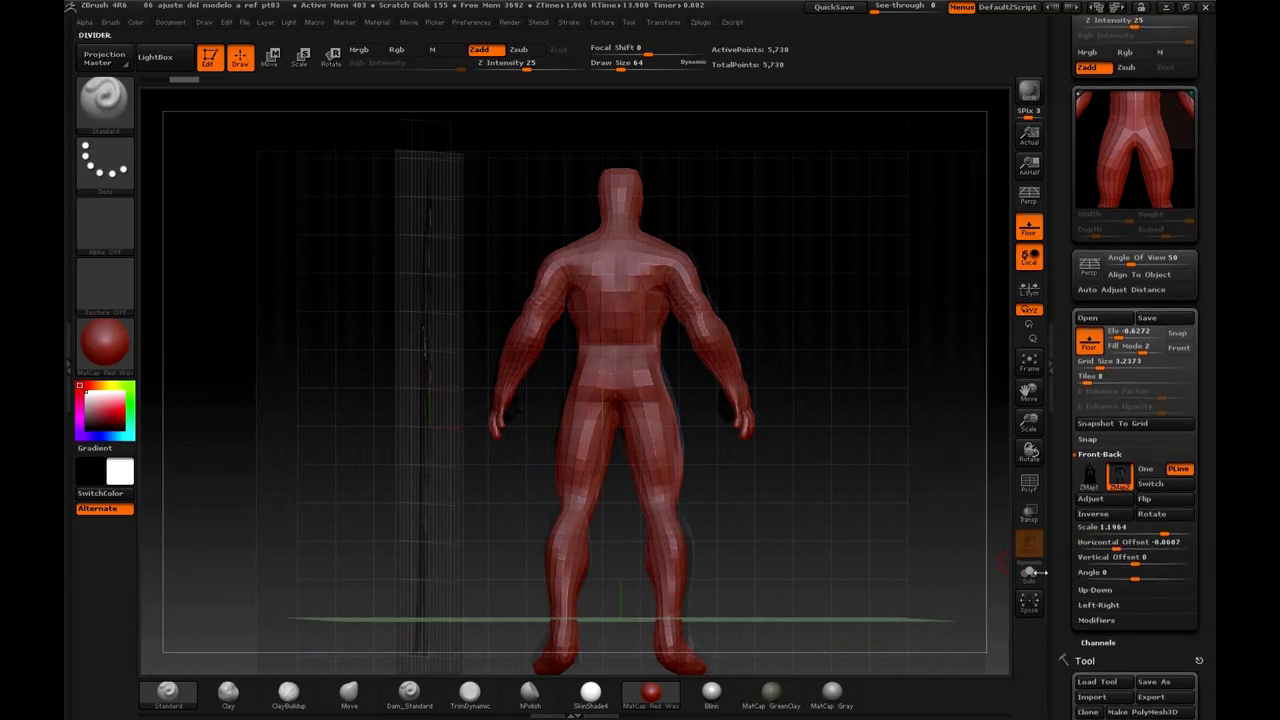
{"action": "left_click_drag", "start_coordinate": [1137, 566], "coordinate": [1132, 574]}
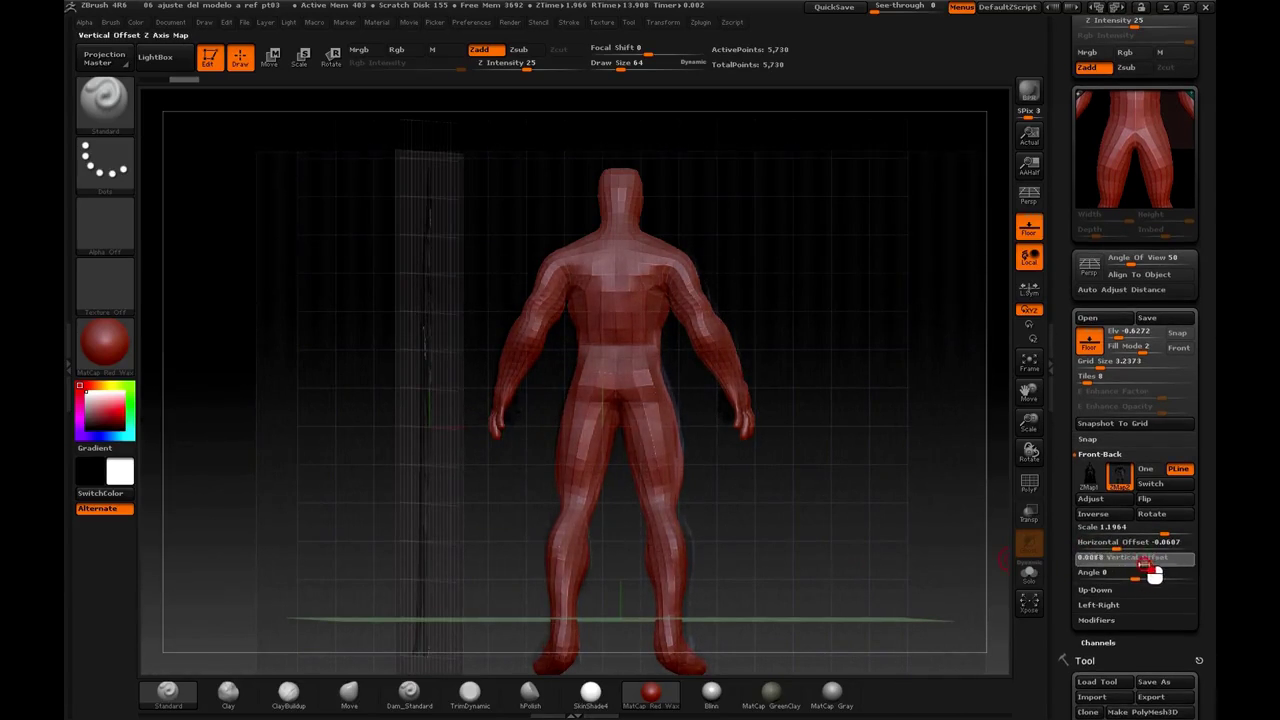
{"action": "left_click_drag", "start_coordinate": [1148, 566], "coordinate": [1146, 565]}
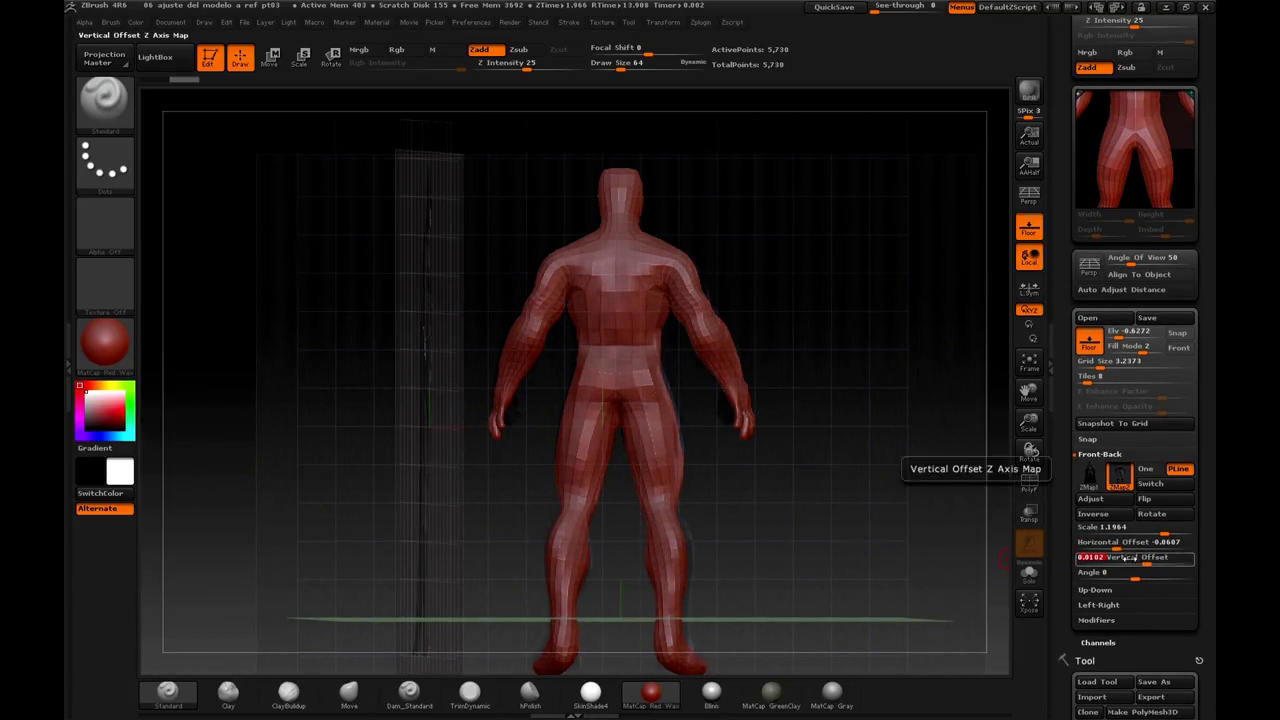
{"action": "left_click_drag", "start_coordinate": [873, 498], "coordinate": [789, 477]}
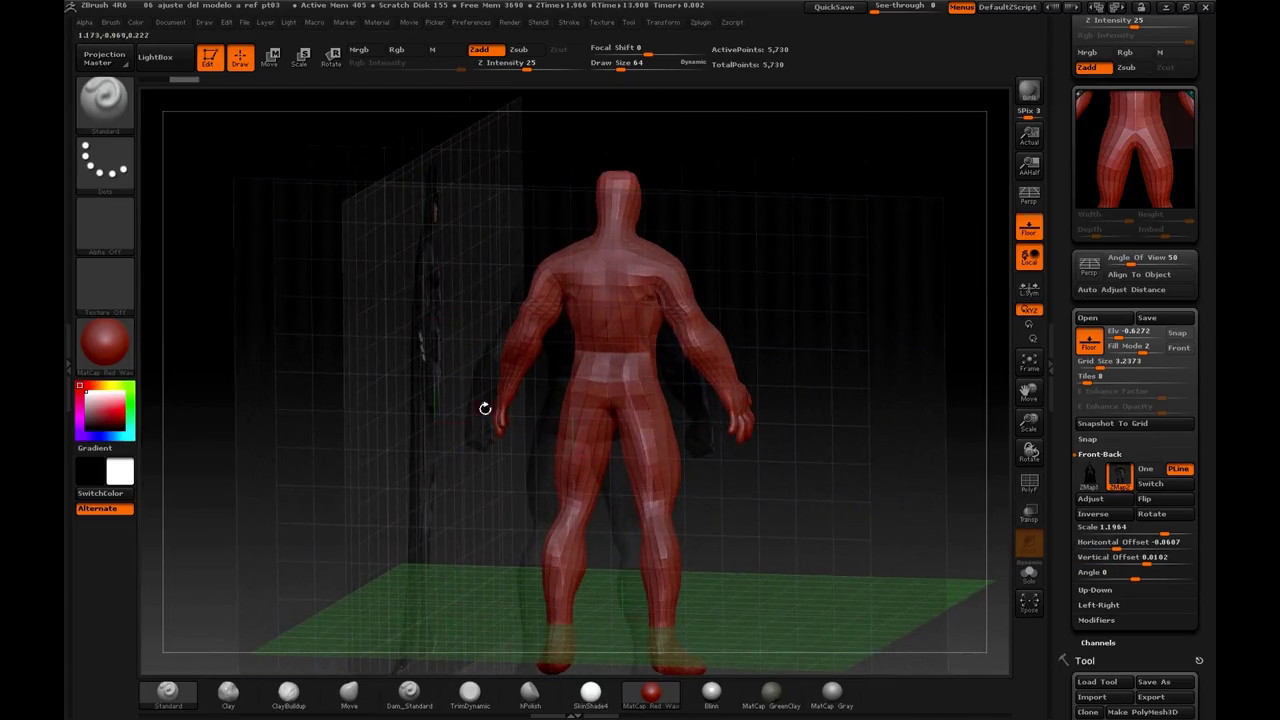
{"action": "mouse_move", "coordinate": [895, 540]}
{"action": "left_mouse_down"}
{"action": "mouse_move", "coordinate": [811, 560]}
{"action": "mouse_move", "coordinate": [928, 518]}
{"action": "mouse_move", "coordinate": [768, 575]}
{"action": "mouse_move", "coordinate": [857, 494]}
{"action": "mouse_move", "coordinate": [894, 523]}
{"action": "mouse_move", "coordinate": [834, 511]}
{"action": "mouse_move", "coordinate": [937, 520]}
{"action": "mouse_move", "coordinate": [899, 518]}
{"action": "left_mouse_up"}
Switch to the Blueprints 2 folder, view the caped back reference CG Makers-BatBackv01, and return to ZBrush
{"action": "key", "text": "alt+Tab"}
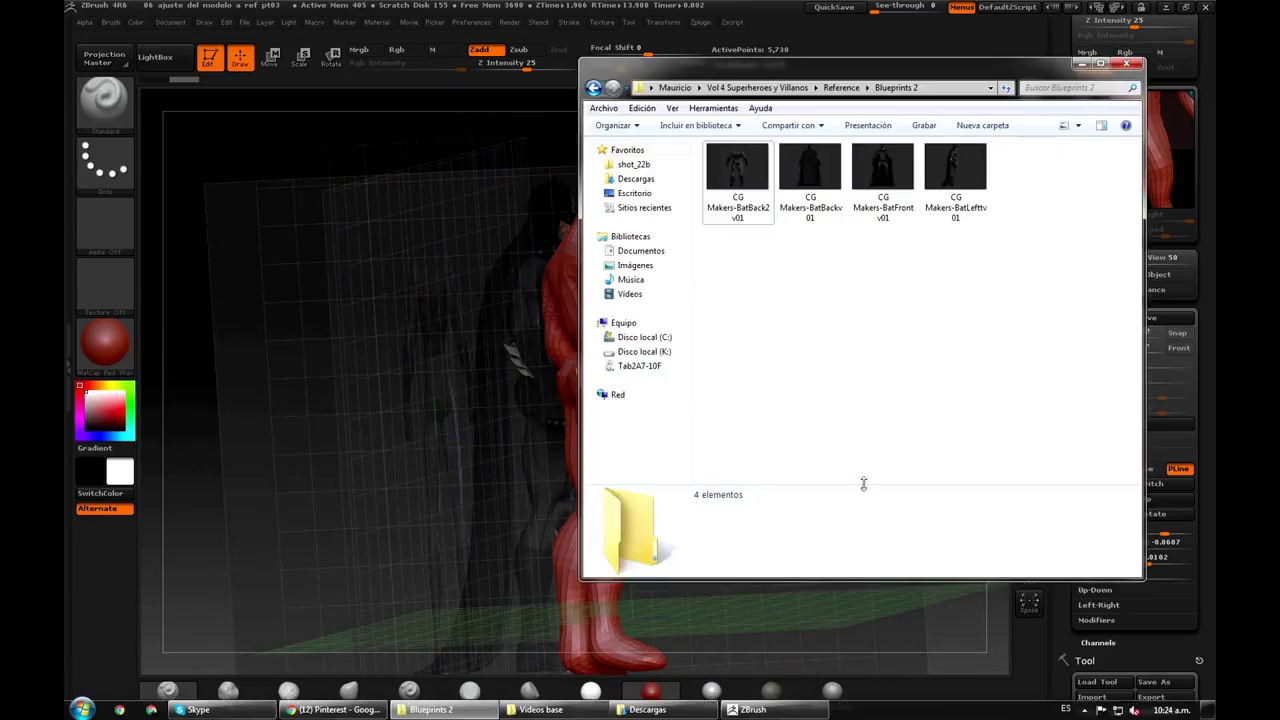
{"action": "double_click", "coordinate": [810, 170]}
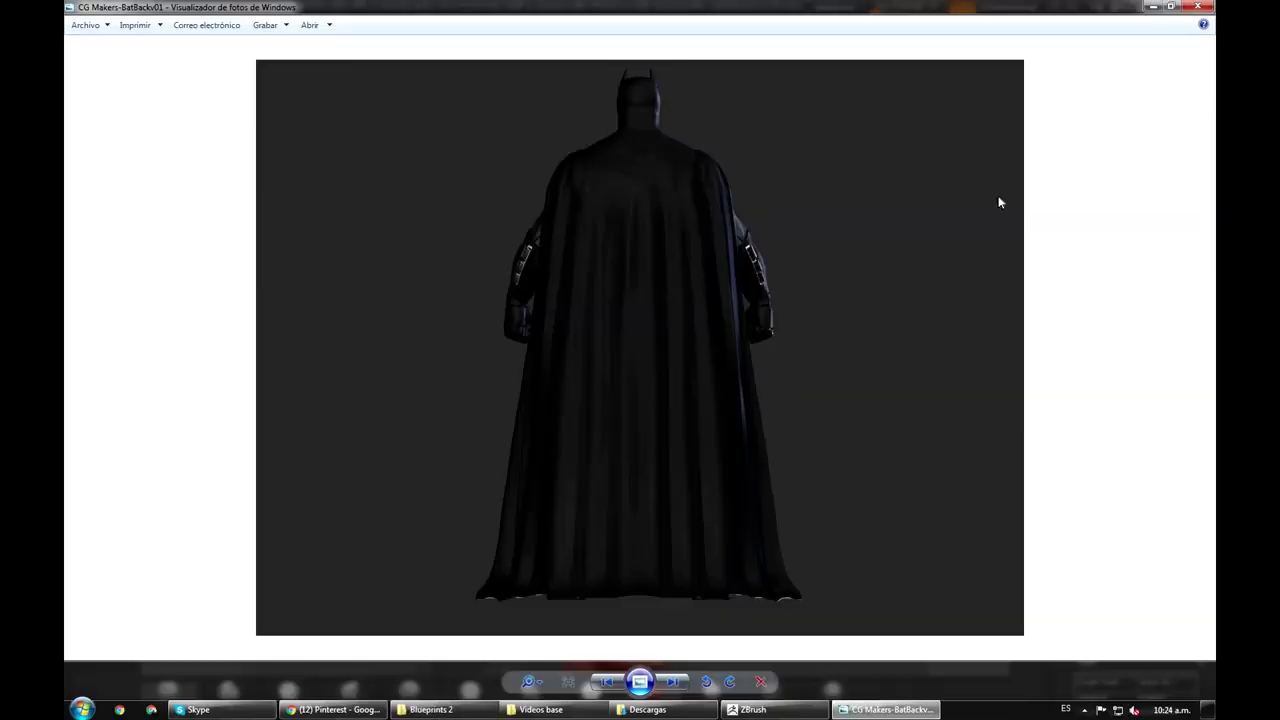
{"action": "left_click", "coordinate": [1197, 8]}
{"action": "key", "text": "alt+Tab"}
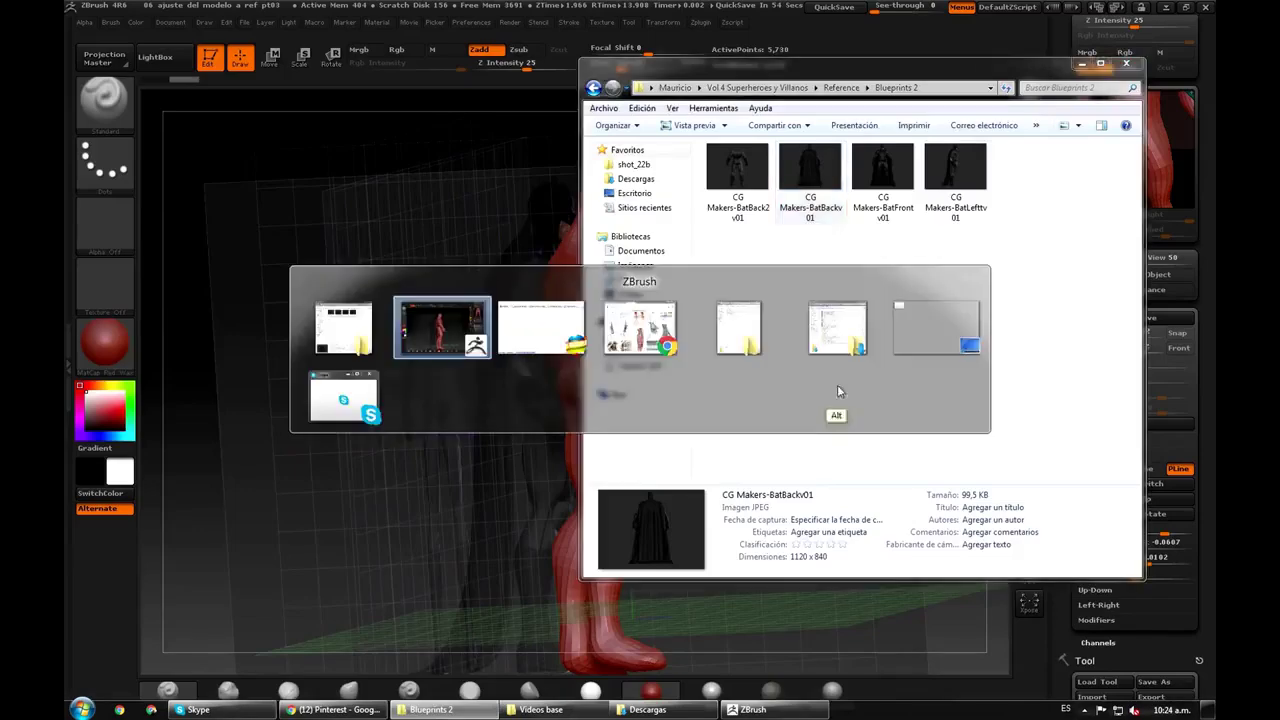
Subdivide the human figure's mesh once to give it a smoother, denser surface for sculpting
{"action": "left_click_drag", "start_coordinate": [777, 466], "coordinate": [863, 485]}
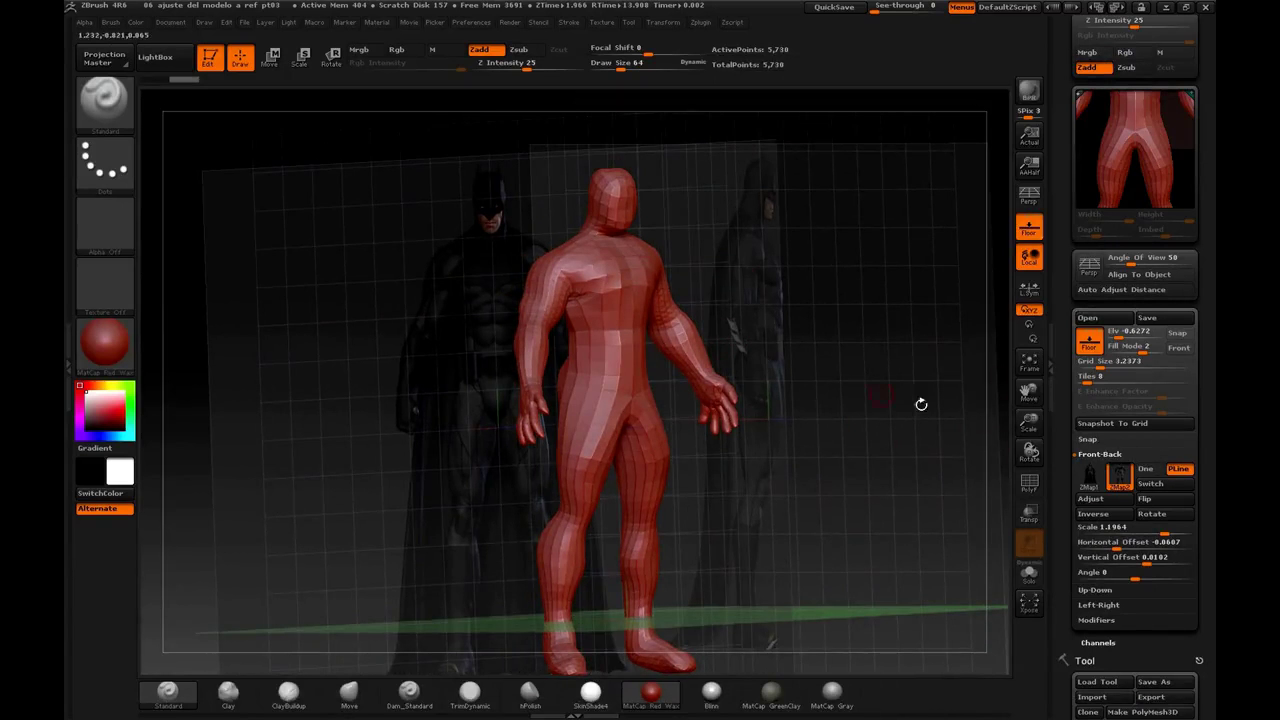
{"action": "left_click_drag", "start_coordinate": [1028, 428], "coordinate": [594, 376]}
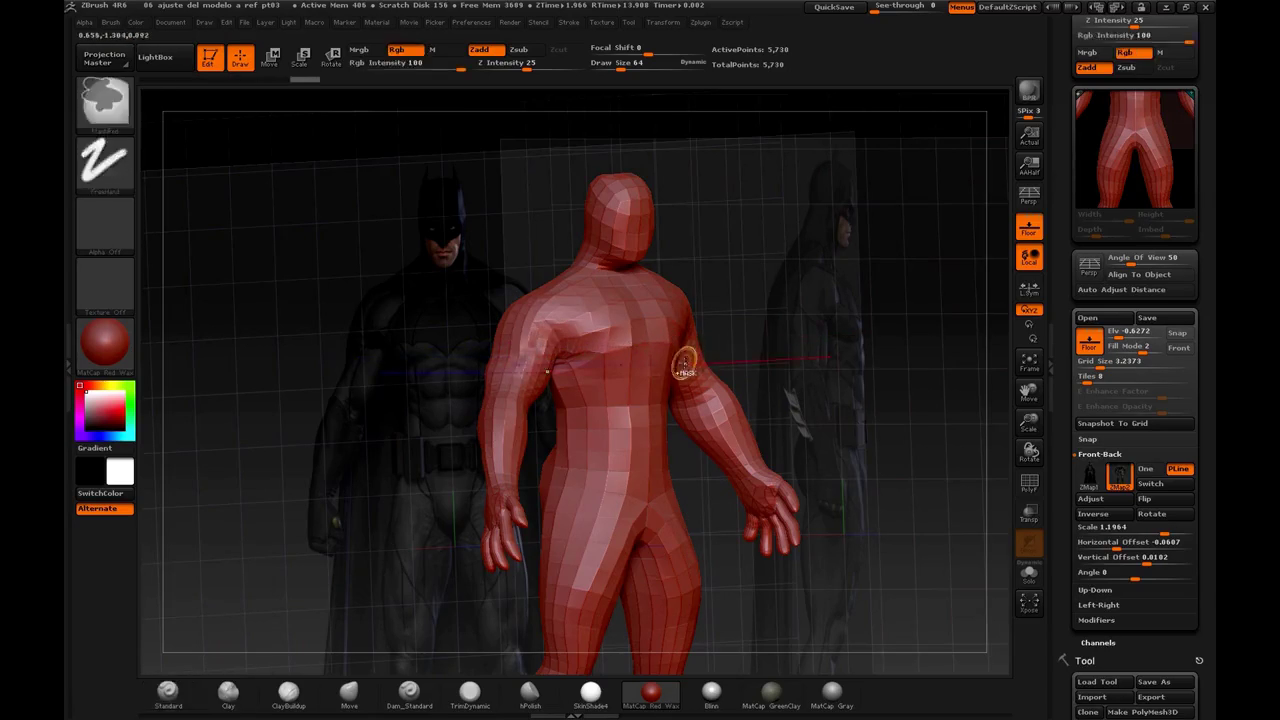
{"action": "key", "text": "ctrl+d"}
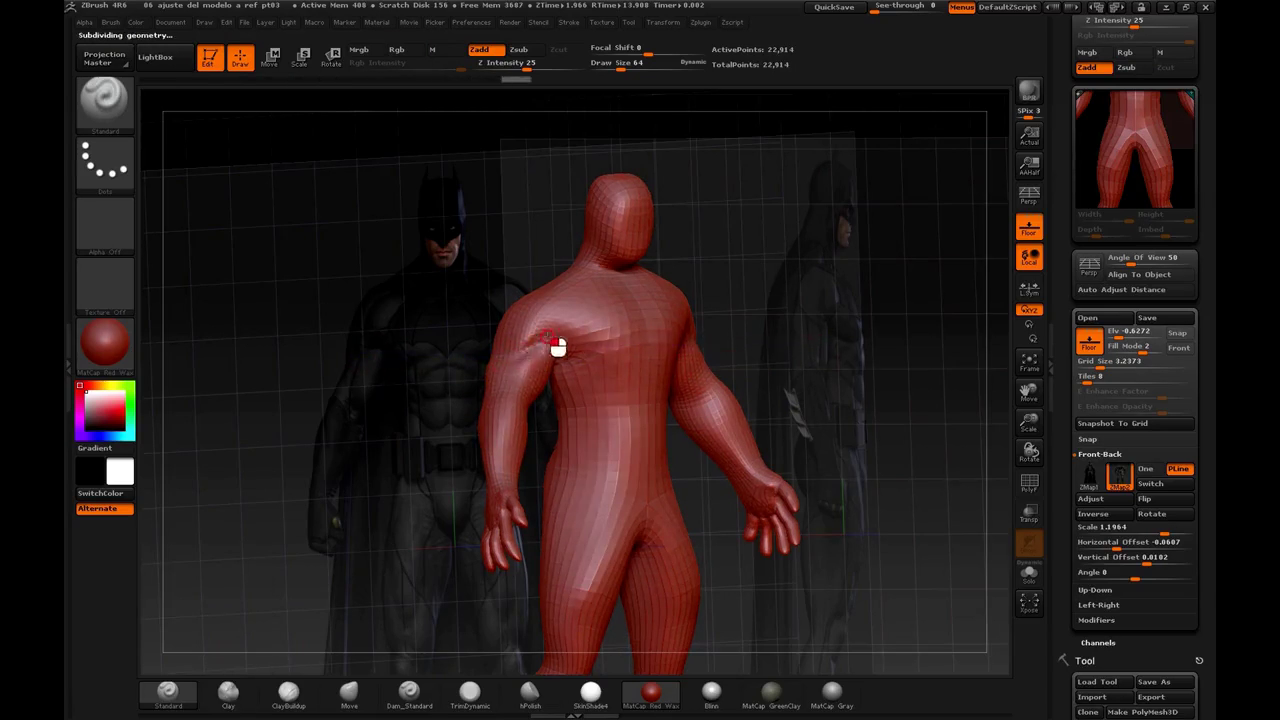
Smooth the surface where the figure's chest meets the upper arm
{"action": "key", "text": "shift"}
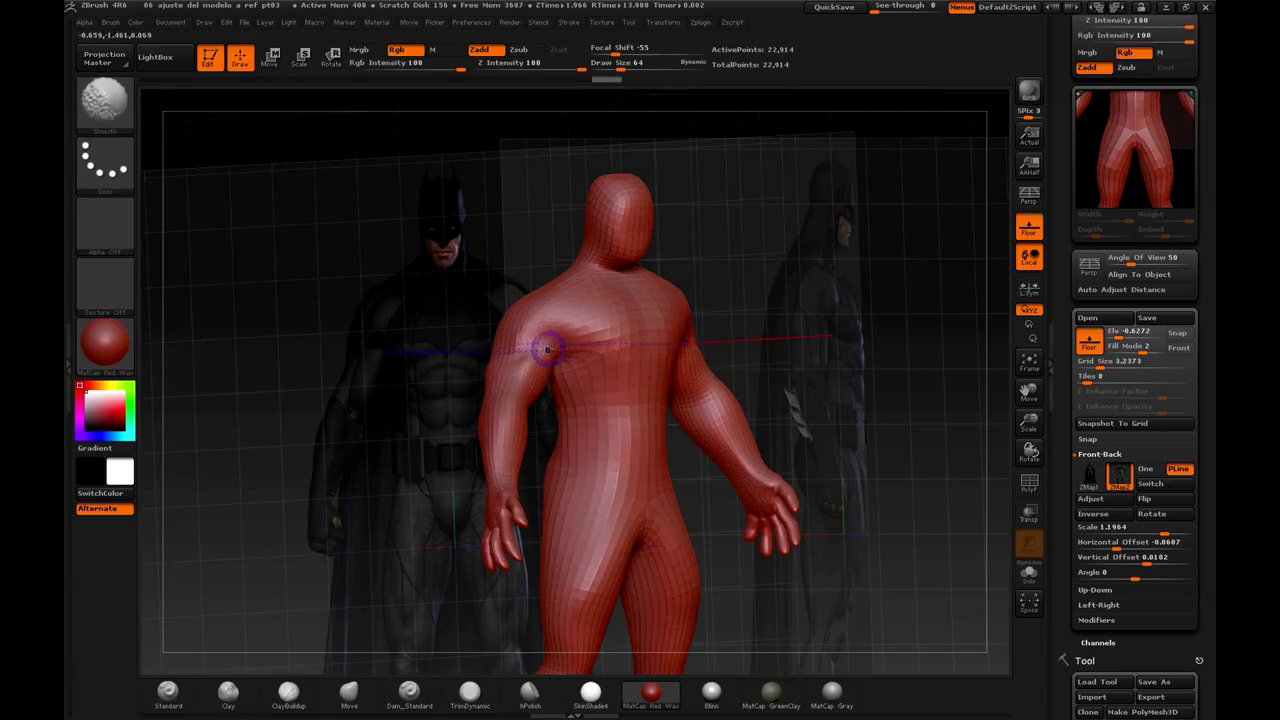
{"action": "key", "text": "space"}
{"action": "left_click_drag", "start_coordinate": [616, 391], "coordinate": [555, 398]}
{"action": "left_click", "coordinate": [565, 409]}
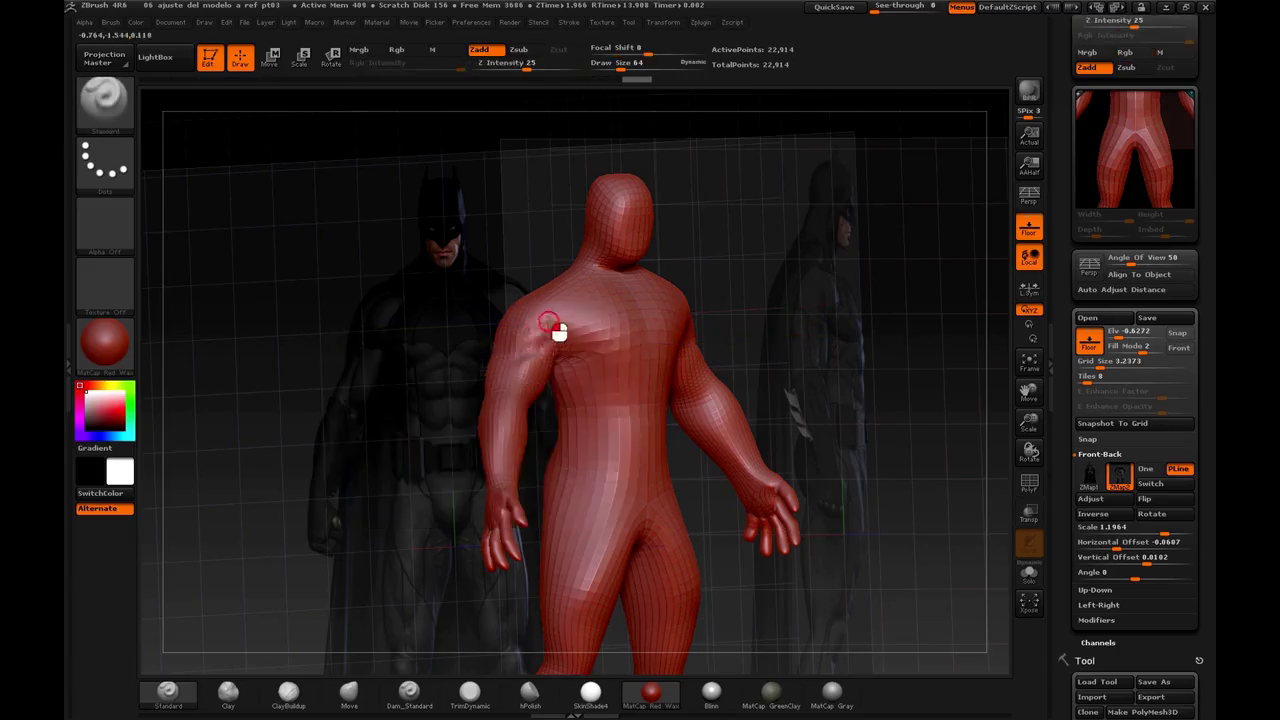
Sculpt and smooth the front of the shoulder and armpit with the Standard brush at Draw Size 101 and Z Intensity 17
{"action": "key", "text": "space"}
{"action": "left_click", "coordinate": [558, 359]}
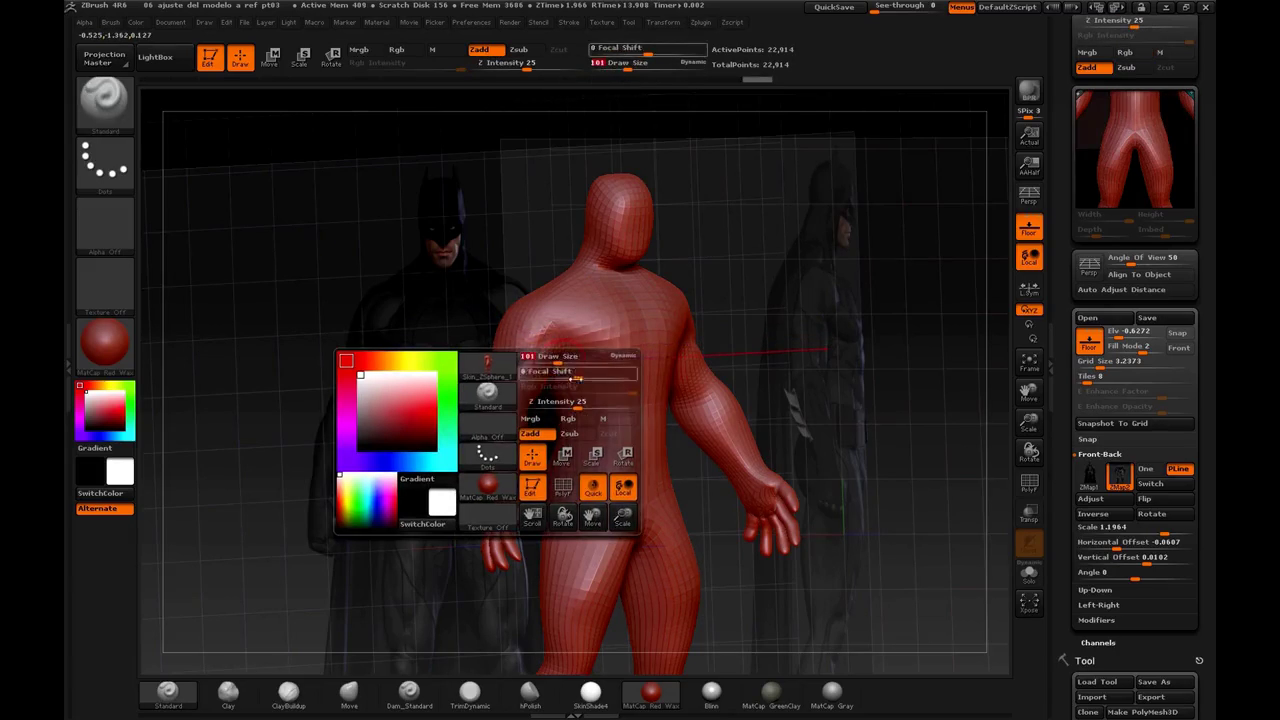
{"action": "left_click_drag", "start_coordinate": [570, 402], "coordinate": [578, 415]}
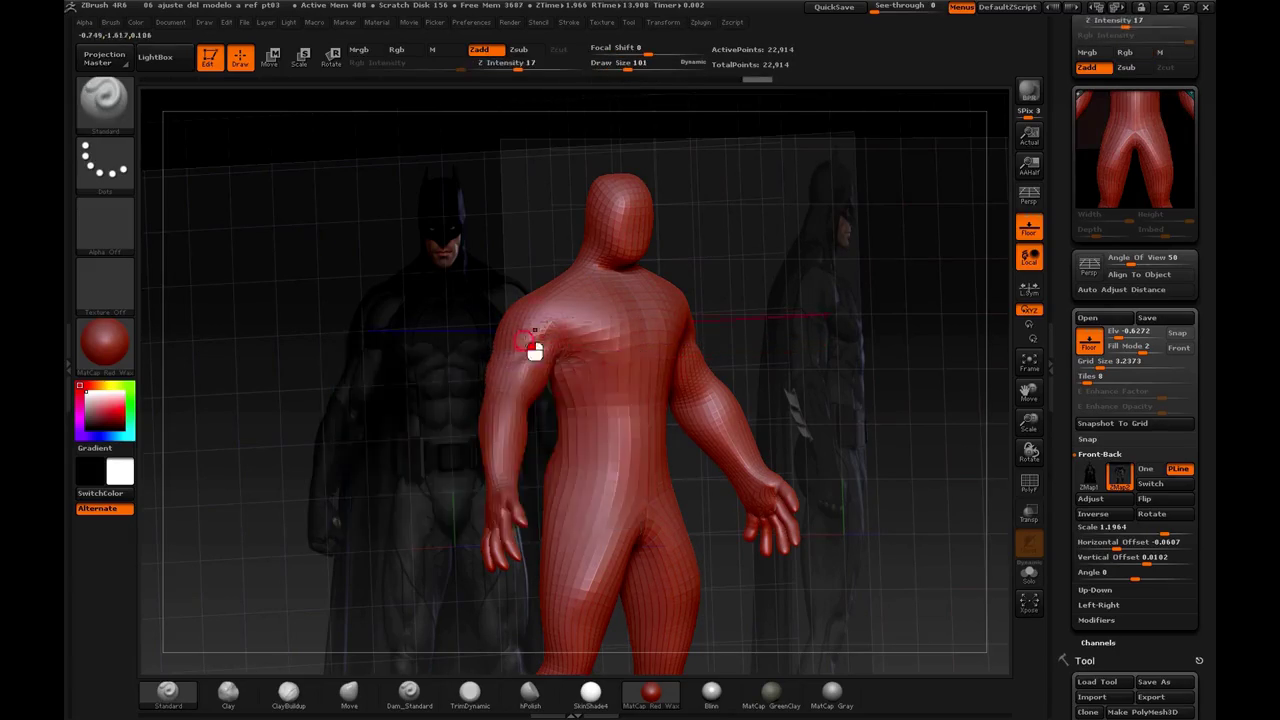
{"action": "key", "text": "shift"}
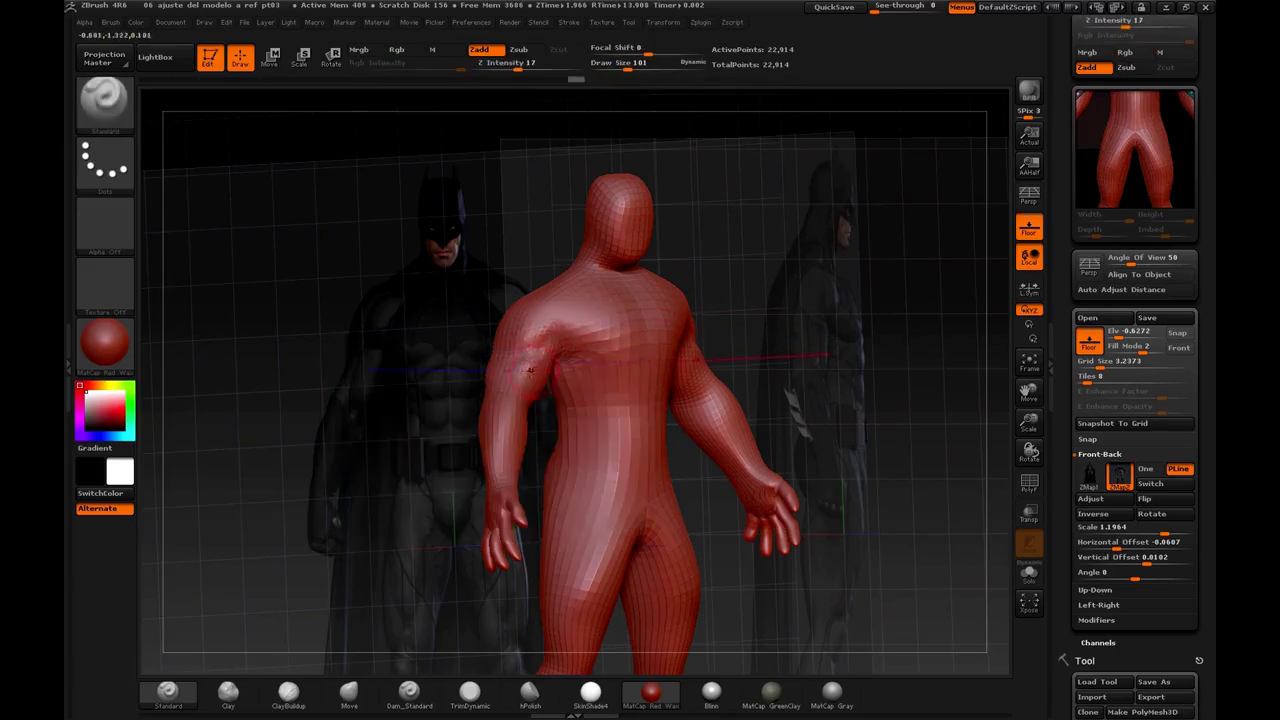
{"action": "left_click_drag", "start_coordinate": [524, 412], "coordinate": [521, 411]}
{"action": "left_click_drag", "start_coordinate": [726, 289], "coordinate": [692, 278]}
Refine the upper arm with the Standard brush at Draw Size 45, smoothing its transition into the shoulder
{"action": "key", "text": "space"}
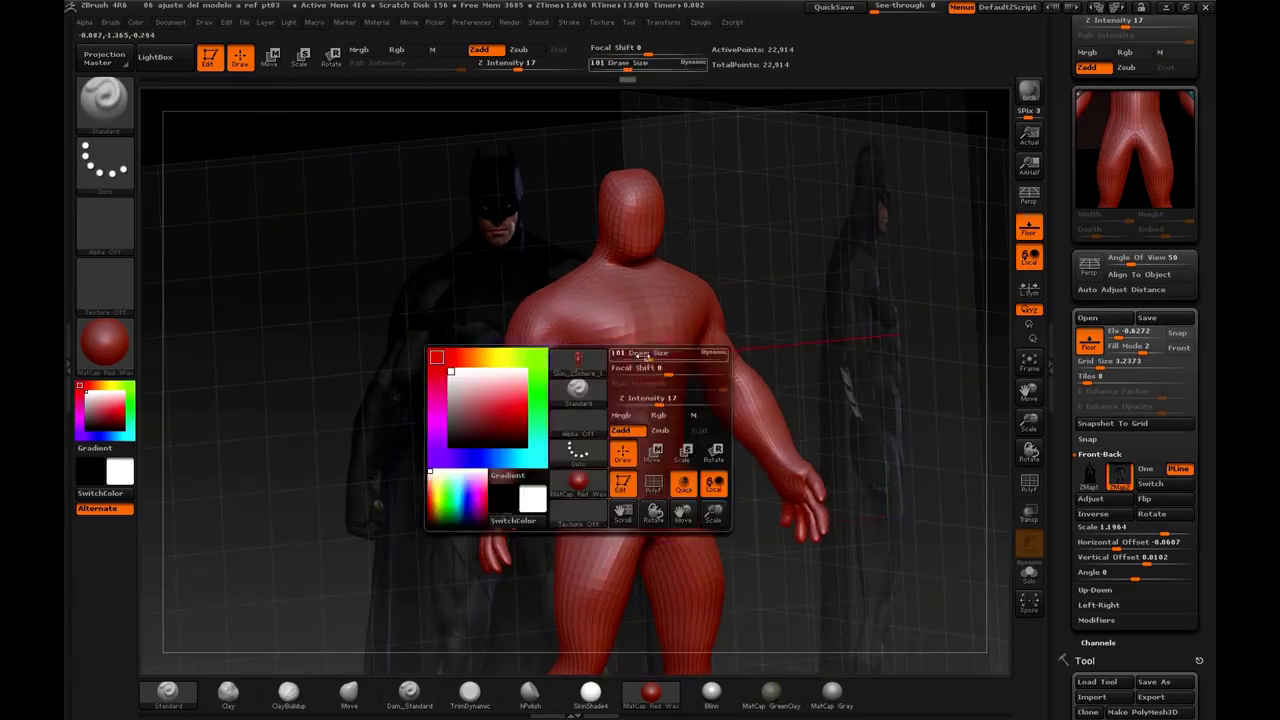
{"action": "left_click_drag", "start_coordinate": [650, 356], "coordinate": [638, 357]}
{"action": "left_click_drag", "start_coordinate": [545, 405], "coordinate": [535, 410]}
{"action": "key", "text": "shift"}
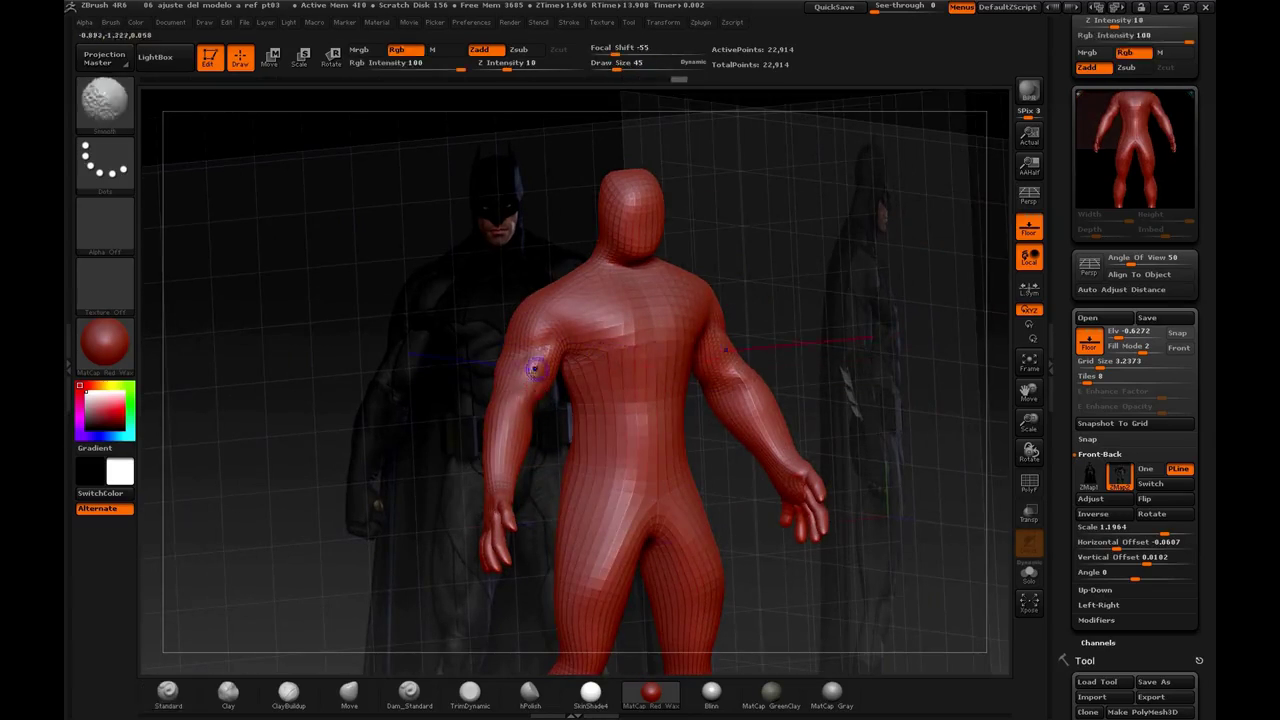
{"action": "mouse_move", "coordinate": [515, 413]}
{"action": "left_mouse_down"}
{"action": "mouse_move", "coordinate": [531, 426]}
{"action": "mouse_move", "coordinate": [510, 398]}
{"action": "mouse_move", "coordinate": [532, 373]}
{"action": "mouse_move", "coordinate": [524, 402]}
{"action": "left_mouse_up"}
{"action": "key", "text": "shift"}
{"action": "mouse_move", "coordinate": [837, 354]}
{"action": "left_mouse_down"}
{"action": "mouse_move", "coordinate": [866, 357]}
{"action": "mouse_move", "coordinate": [823, 356]}
{"action": "left_mouse_up"}
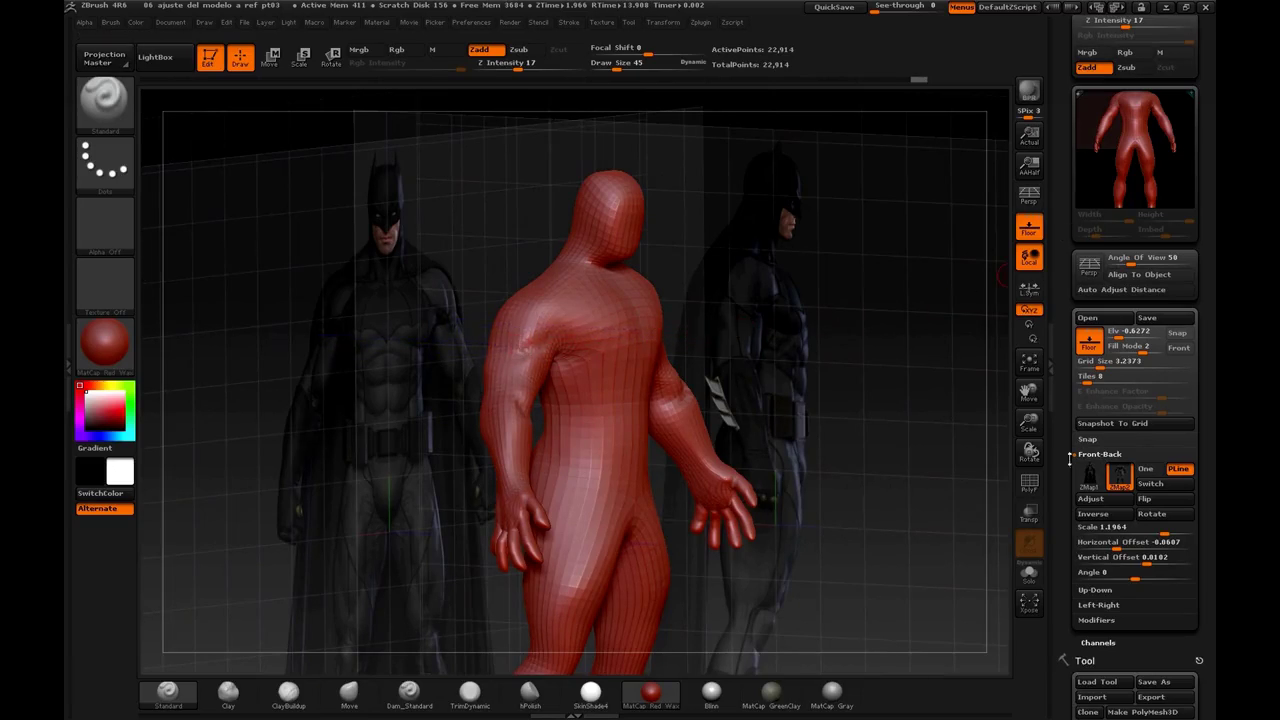
Set the reference grid's elevation to 0 and its Fill Mode to 3
{"action": "mouse_move", "coordinate": [1062, 497]}
{"action": "left_mouse_down"}
{"action": "mouse_move", "coordinate": [1065, 472]}
{"action": "mouse_move", "coordinate": [1066, 498]}
{"action": "left_mouse_up"}
{"action": "left_click_drag", "start_coordinate": [943, 514], "coordinate": [855, 528], "text": "shift"}
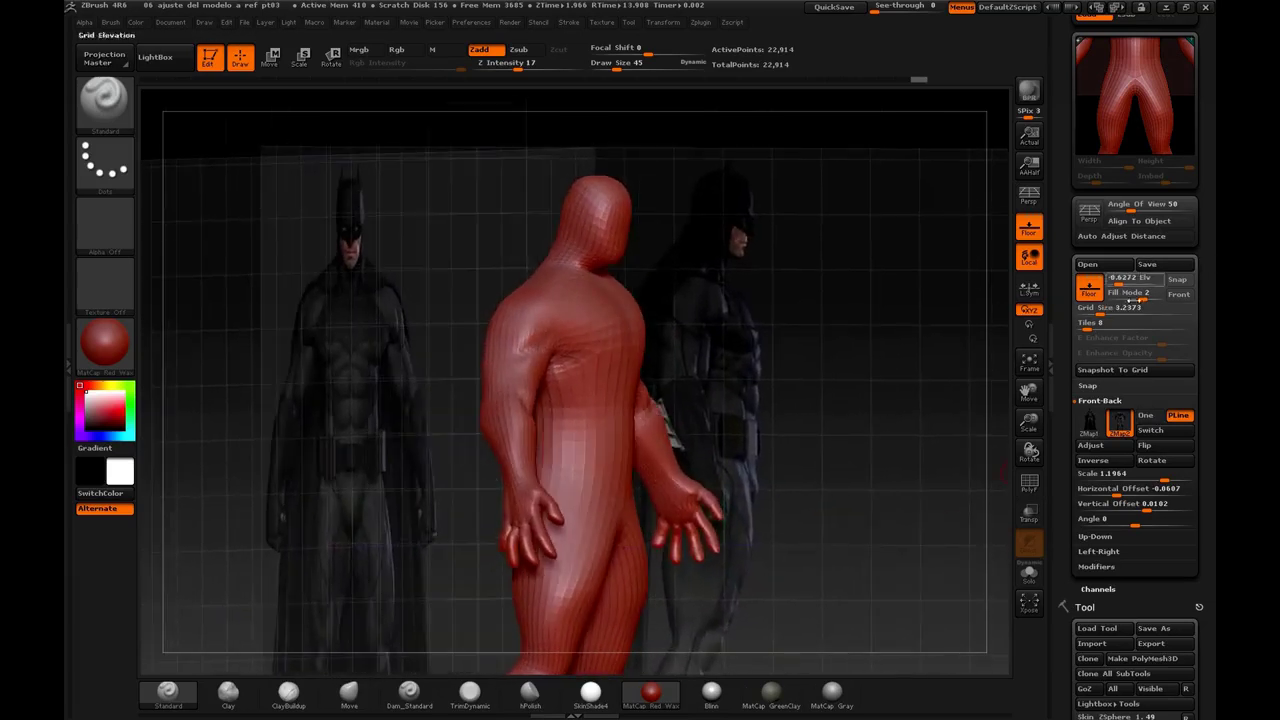
{"action": "left_click_drag", "start_coordinate": [1127, 282], "coordinate": [1141, 293]}
{"action": "mouse_move", "coordinate": [877, 457]}
{"action": "left_mouse_down"}
{"action": "mouse_move", "coordinate": [897, 451]}
{"action": "mouse_move", "coordinate": [866, 457]}
{"action": "mouse_move", "coordinate": [878, 450]}
{"action": "left_mouse_up"}
{"action": "left_click_drag", "start_coordinate": [1150, 298], "coordinate": [1176, 294]}
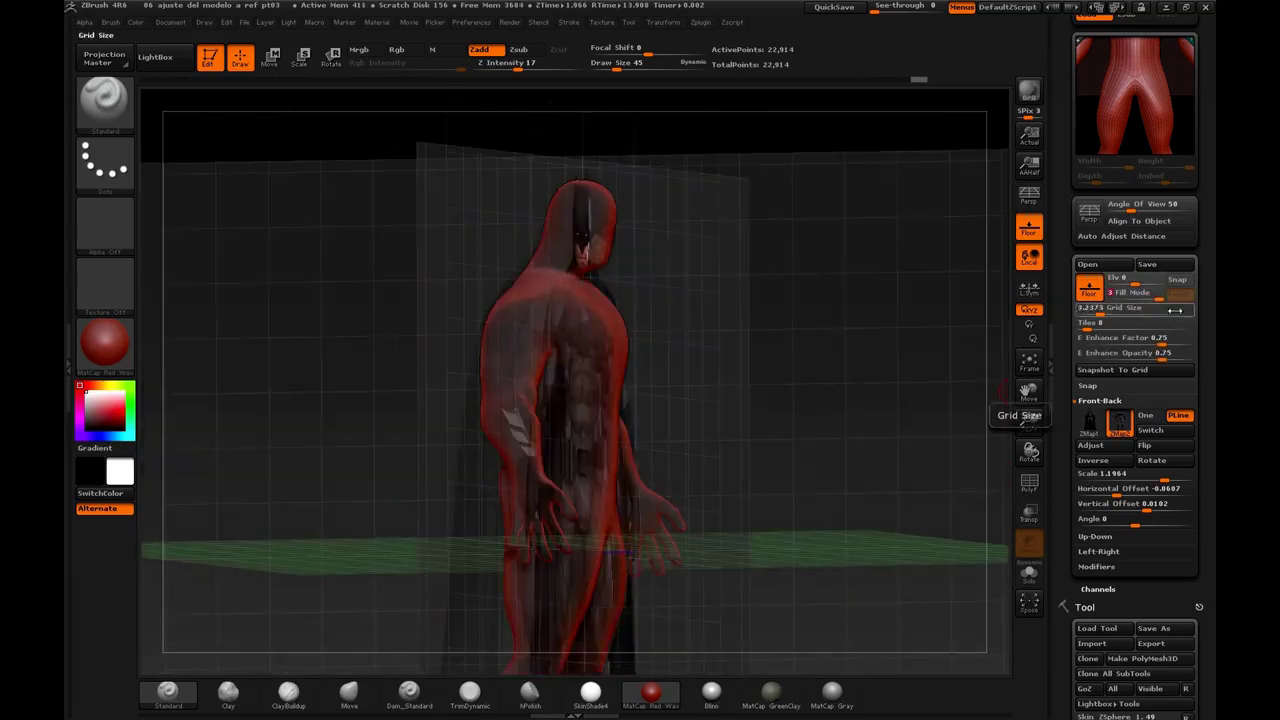
{"action": "left_click_drag", "start_coordinate": [840, 480], "coordinate": [814, 481]}
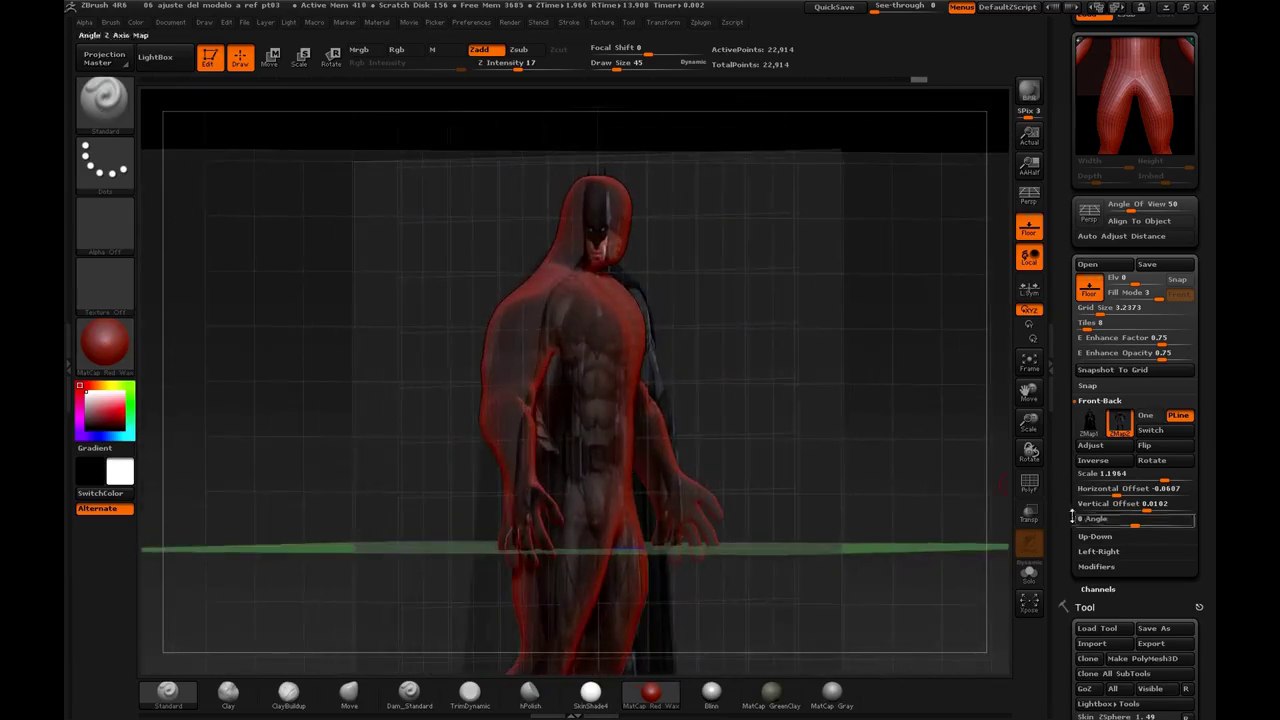
Set the grid's elevation to -0.8192 and the Left-Right reference image's vertical offset to 0.0075
{"action": "left_click_drag", "start_coordinate": [1068, 517], "coordinate": [1076, 505]}
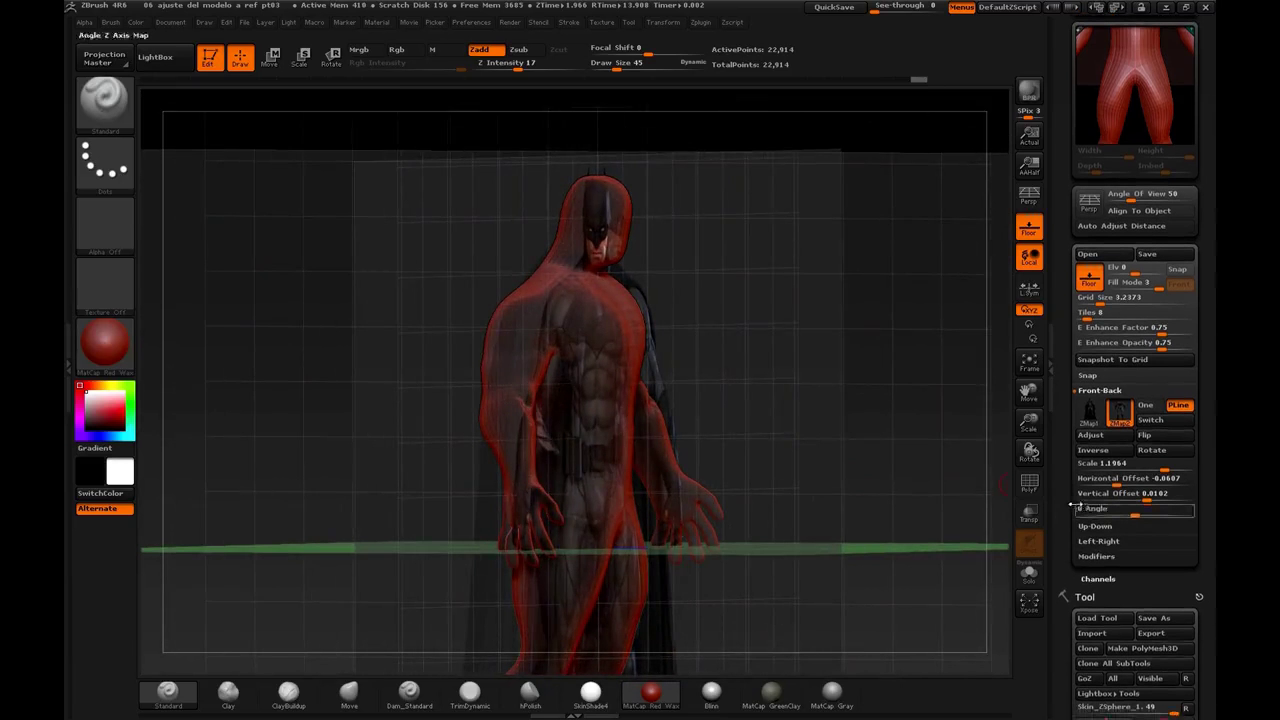
{"action": "left_click", "coordinate": [1106, 391]}
{"action": "left_click", "coordinate": [1107, 420]}
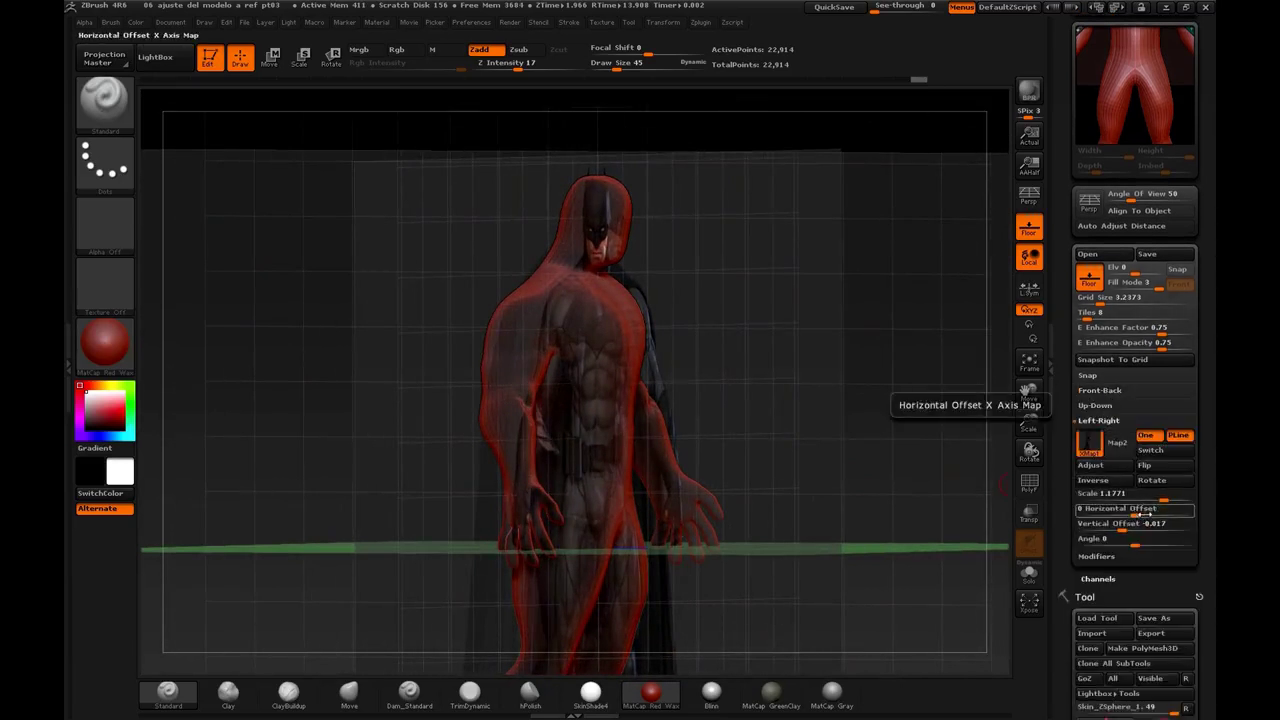
{"action": "mouse_move", "coordinate": [1131, 525]}
{"action": "left_mouse_down"}
{"action": "mouse_move", "coordinate": [1132, 538]}
{"action": "mouse_move", "coordinate": [1121, 529]}
{"action": "left_mouse_up"}
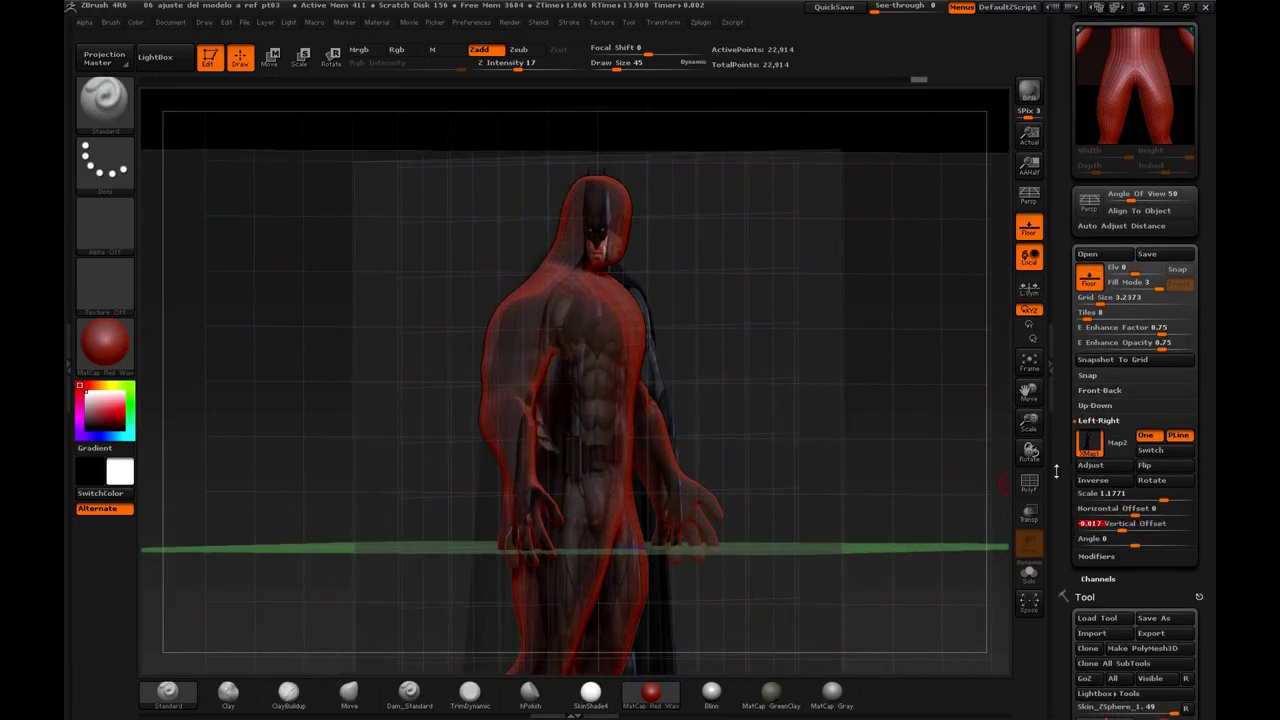
{"action": "mouse_move", "coordinate": [1133, 275]}
{"action": "left_mouse_down"}
{"action": "mouse_move", "coordinate": [1117, 279]}
{"action": "mouse_move", "coordinate": [1132, 282]}
{"action": "left_mouse_up"}
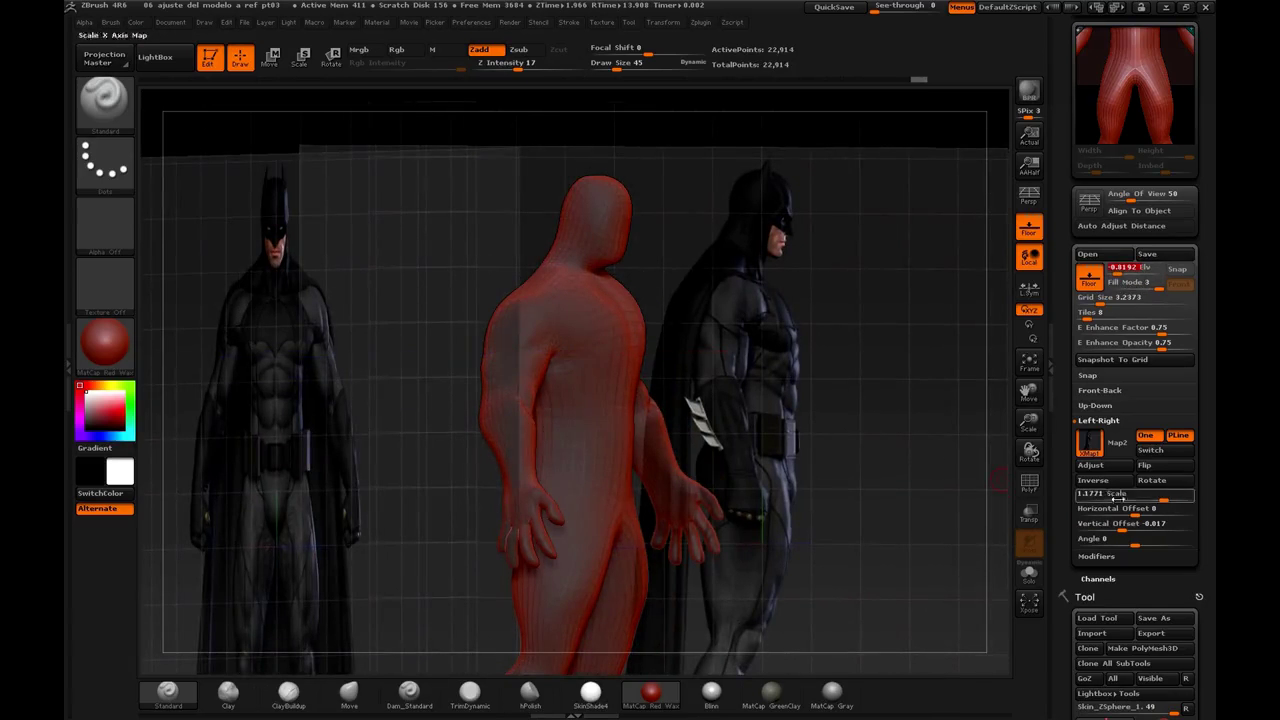
{"action": "left_click_drag", "start_coordinate": [1130, 537], "coordinate": [1135, 531]}
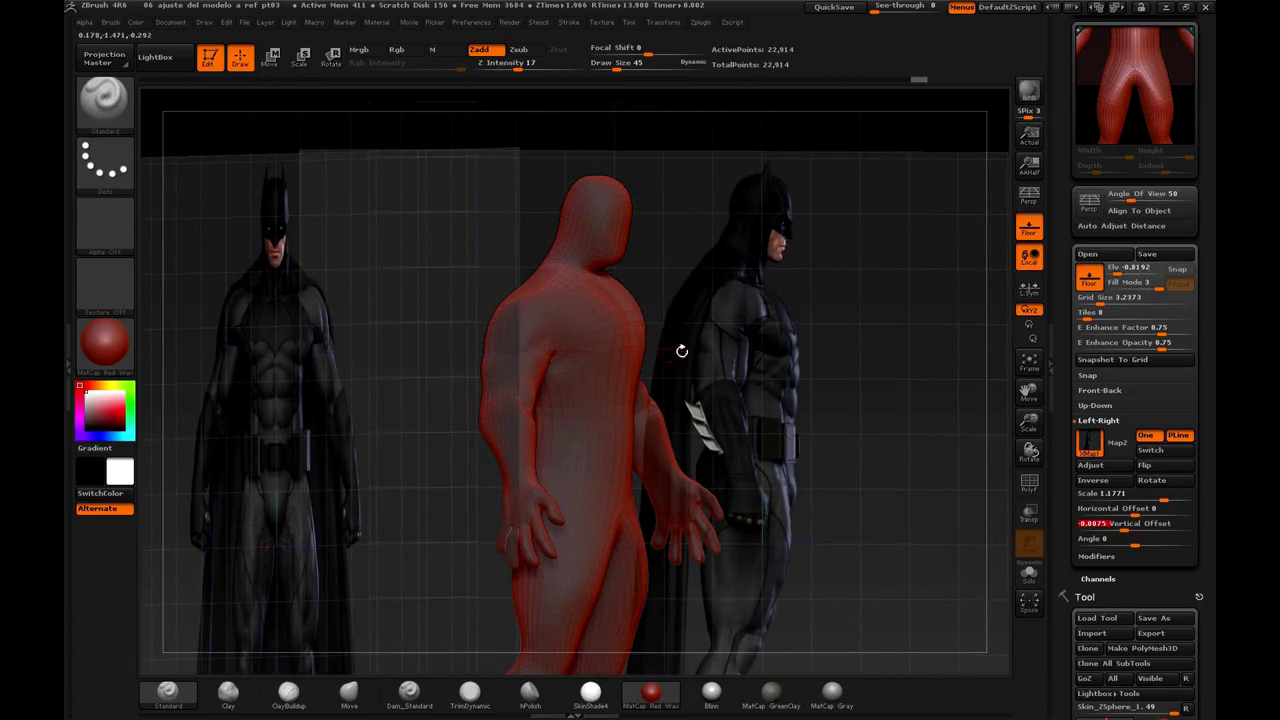
{"action": "mouse_move", "coordinate": [1131, 526]}
{"action": "left_mouse_down"}
{"action": "mouse_move", "coordinate": [1141, 538]}
{"action": "mouse_move", "coordinate": [1154, 526]}
{"action": "left_mouse_up"}
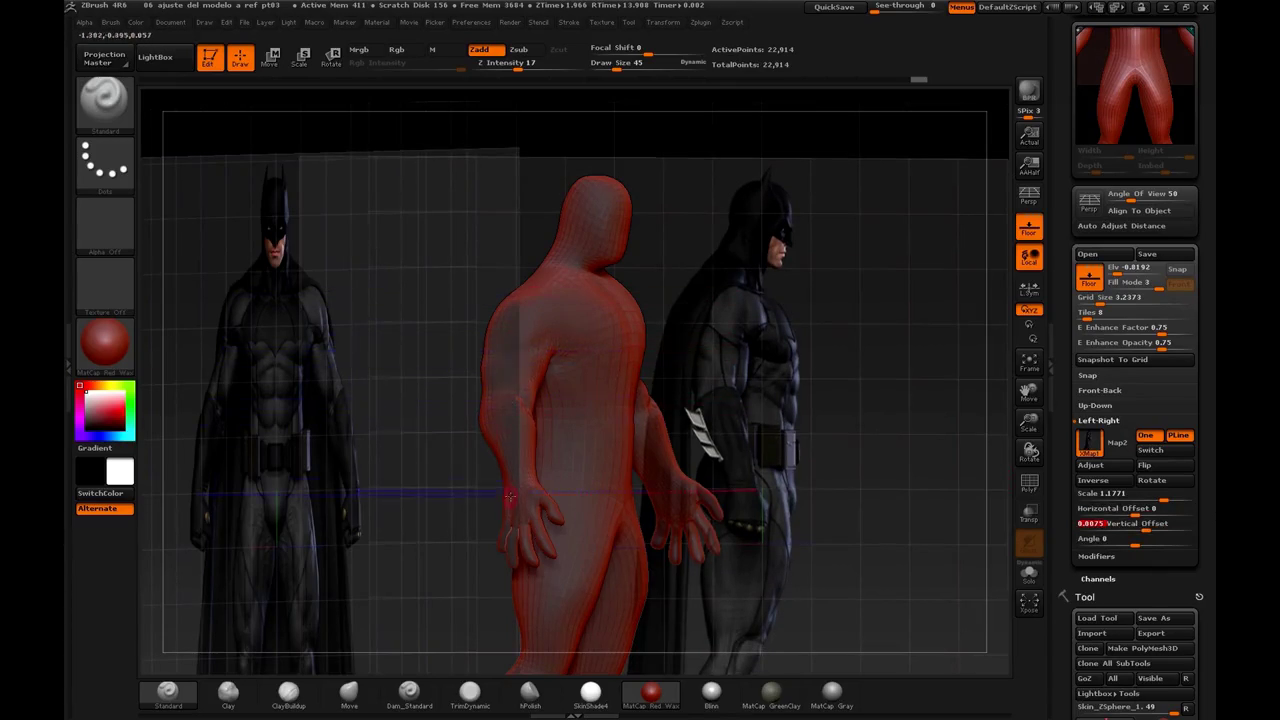
Set the reference grid's Fill Mode to 2 so the figure is drawn solid against the images
{"action": "left_click_drag", "start_coordinate": [897, 430], "coordinate": [1045, 455]}
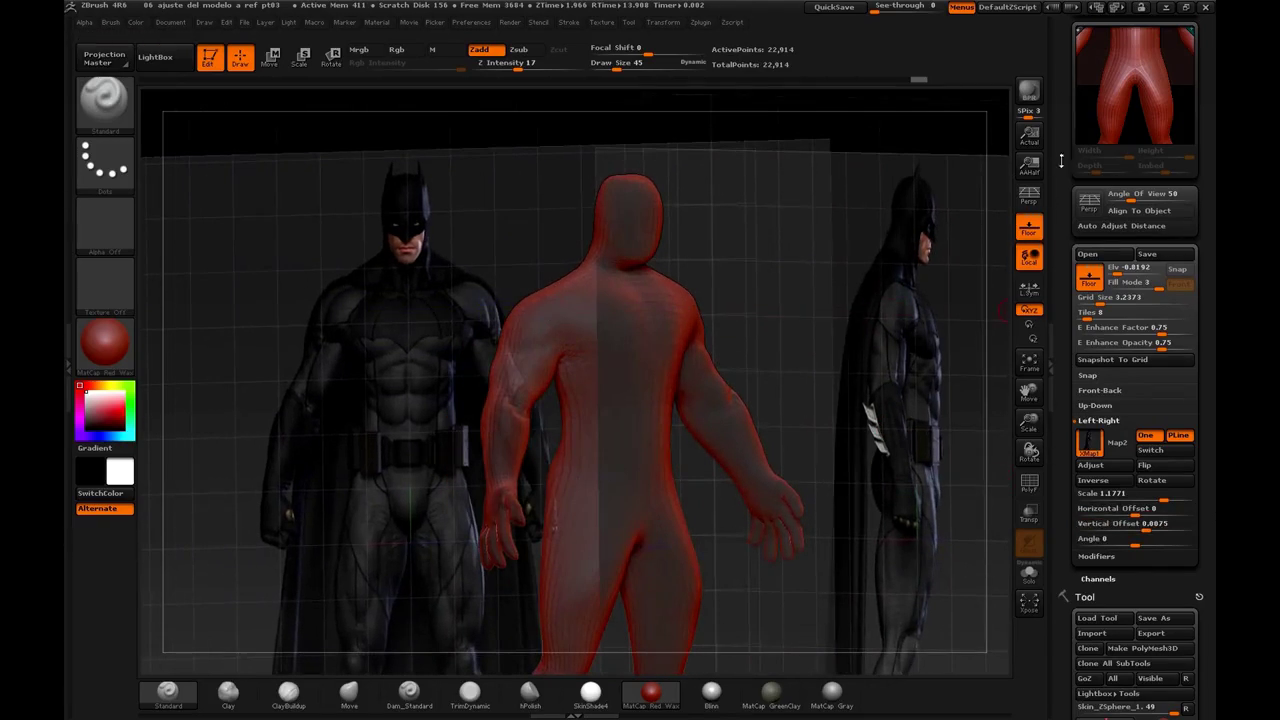
{"action": "left_click_drag", "start_coordinate": [1066, 163], "coordinate": [1068, 290]}
{"action": "left_click", "coordinate": [1100, 24]}
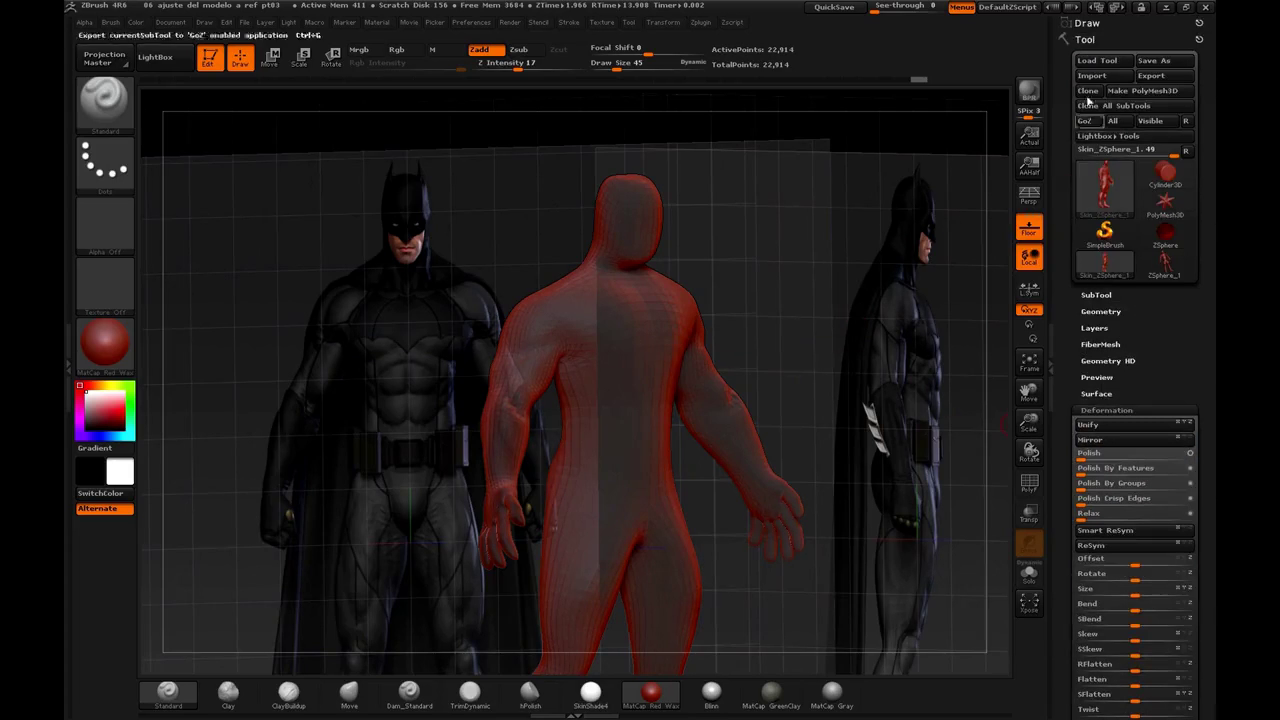
{"action": "left_click", "coordinate": [1098, 24]}
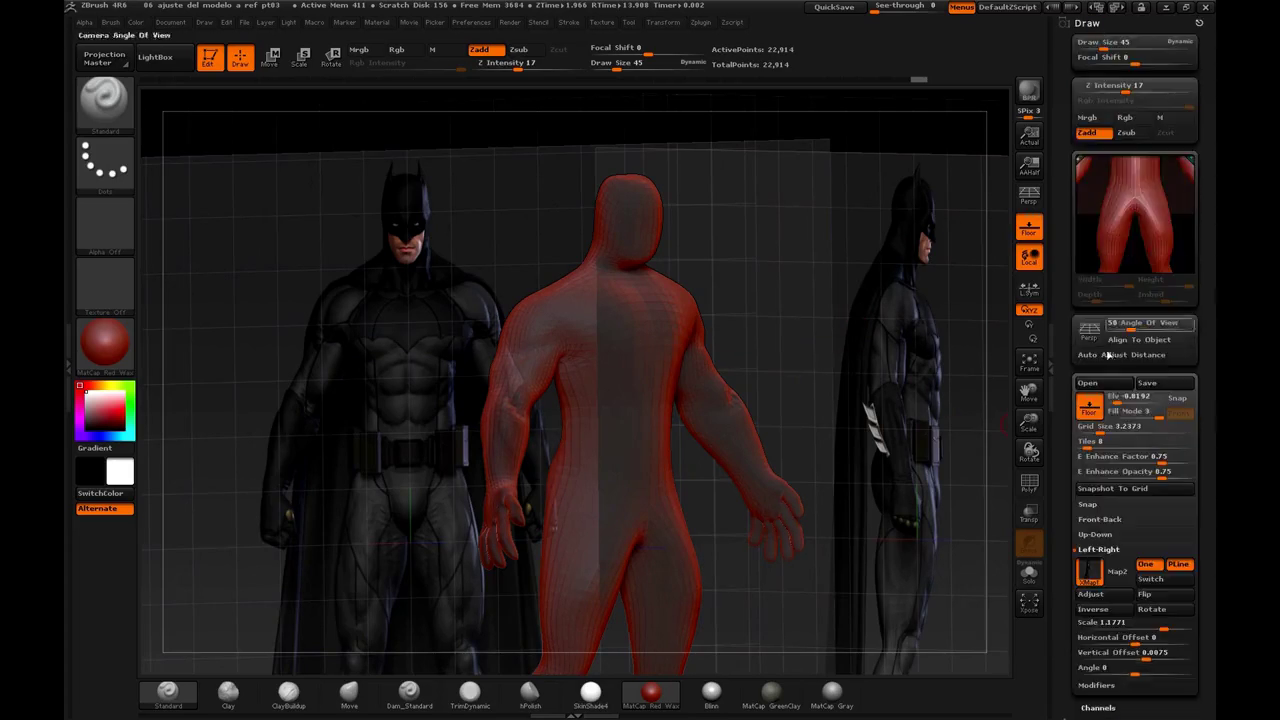
{"action": "left_click", "coordinate": [1146, 413]}
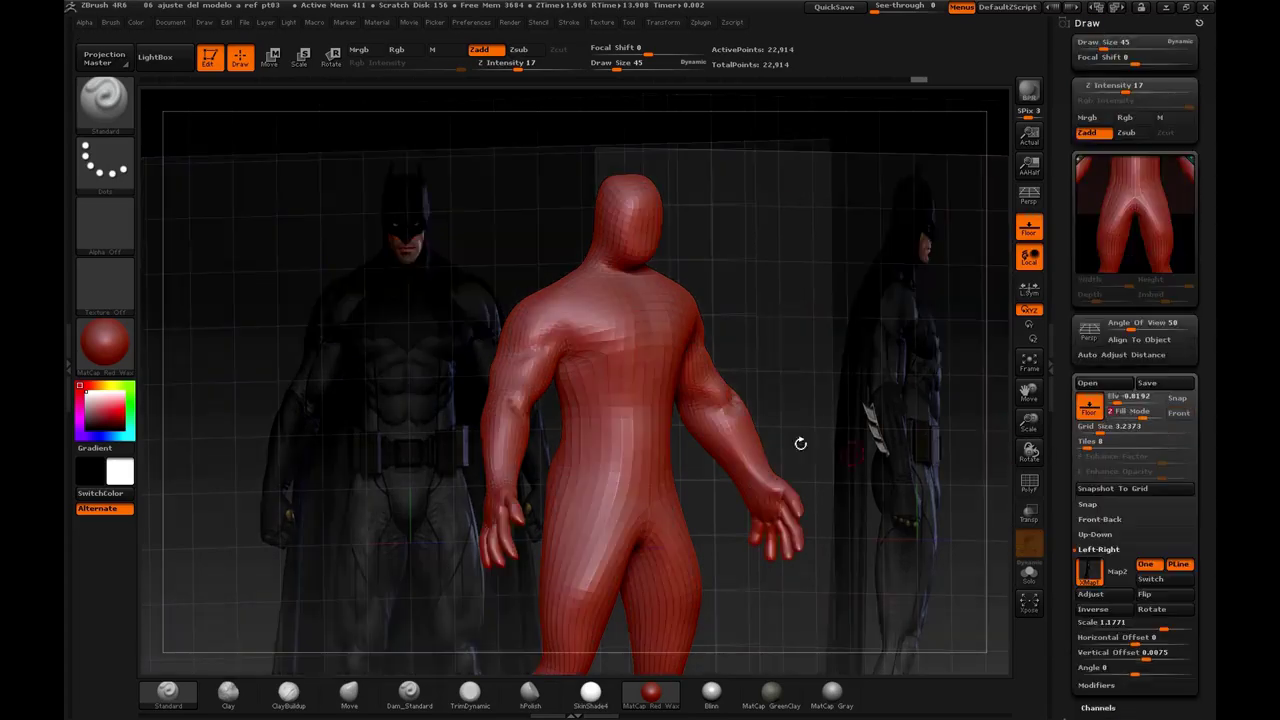
Build up the upper chest and collarbone area of the figure with the Standard brush
{"action": "left_click_drag", "start_coordinate": [738, 263], "coordinate": [605, 312]}
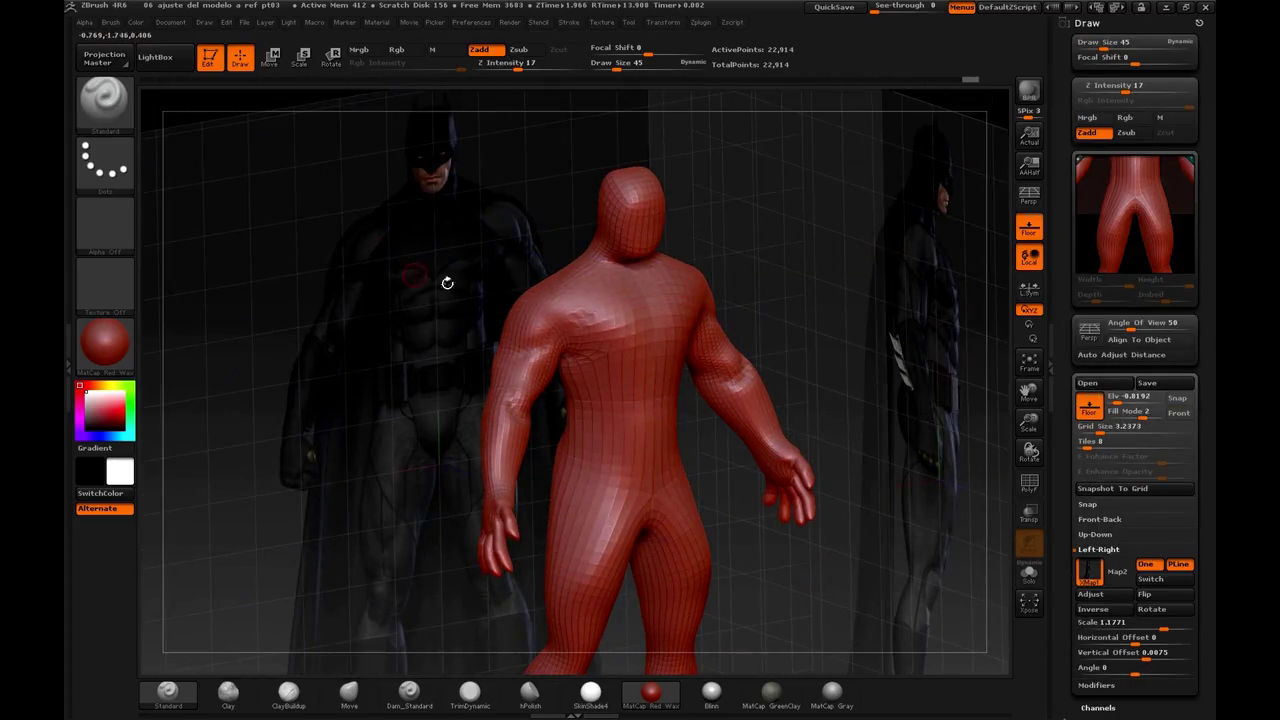
{"action": "mouse_move", "coordinate": [598, 320]}
{"action": "left_mouse_down"}
{"action": "mouse_move", "coordinate": [580, 355]}
{"action": "mouse_move", "coordinate": [577, 323]}
{"action": "mouse_move", "coordinate": [544, 339]}
{"action": "mouse_move", "coordinate": [564, 308]}
{"action": "mouse_move", "coordinate": [531, 338]}
{"action": "mouse_move", "coordinate": [570, 310]}
{"action": "mouse_move", "coordinate": [564, 280]}
{"action": "mouse_move", "coordinate": [608, 268]}
{"action": "mouse_move", "coordinate": [595, 280]}
{"action": "left_mouse_up"}
{"action": "mouse_move", "coordinate": [595, 280]}
{"action": "left_mouse_down"}
{"action": "mouse_move", "coordinate": [617, 271]}
{"action": "mouse_move", "coordinate": [607, 293]}
{"action": "mouse_move", "coordinate": [586, 286]}
{"action": "mouse_move", "coordinate": [598, 272]}
{"action": "mouse_move", "coordinate": [611, 289]}
{"action": "mouse_move", "coordinate": [623, 282]}
{"action": "mouse_move", "coordinate": [594, 283]}
{"action": "mouse_move", "coordinate": [627, 276]}
{"action": "mouse_move", "coordinate": [645, 303]}
{"action": "left_mouse_up"}
Reshape the head to the reference profile with the Move brush at Draw Size 192, and check it from the front at Draw Size 82
{"action": "left_click_drag", "start_coordinate": [831, 254], "coordinate": [849, 251]}
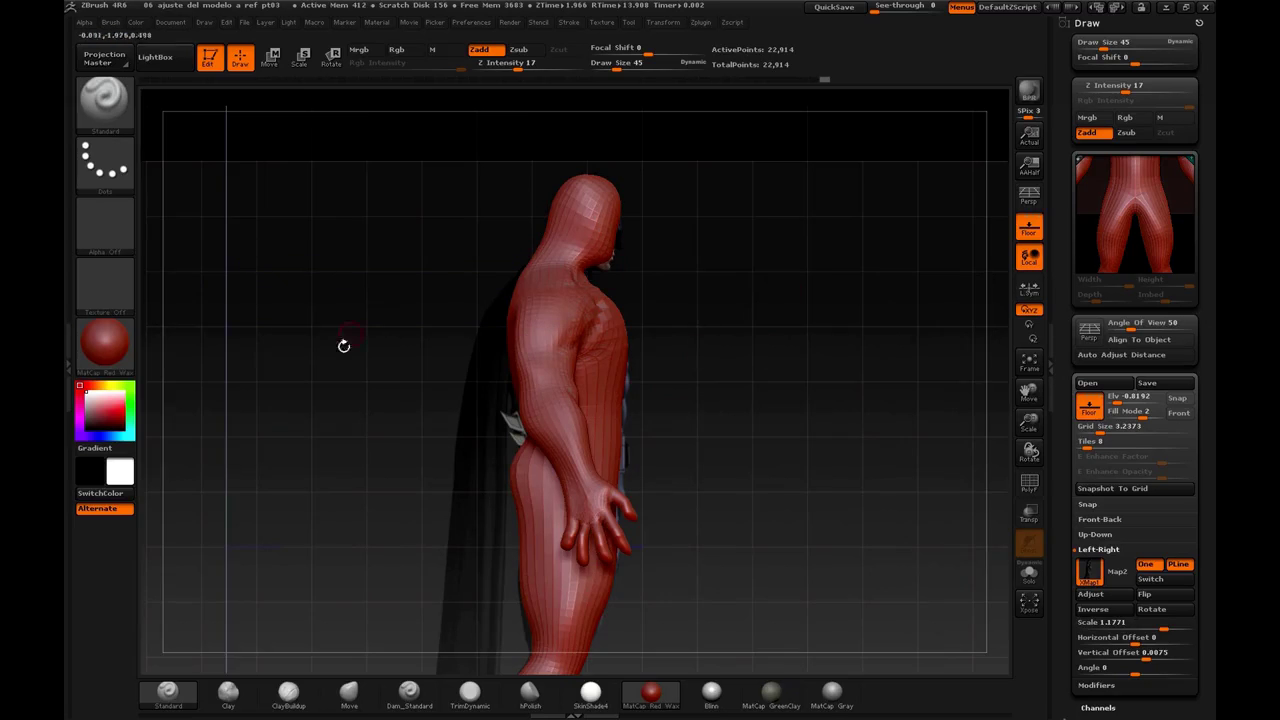
{"action": "left_click", "coordinate": [370, 691]}
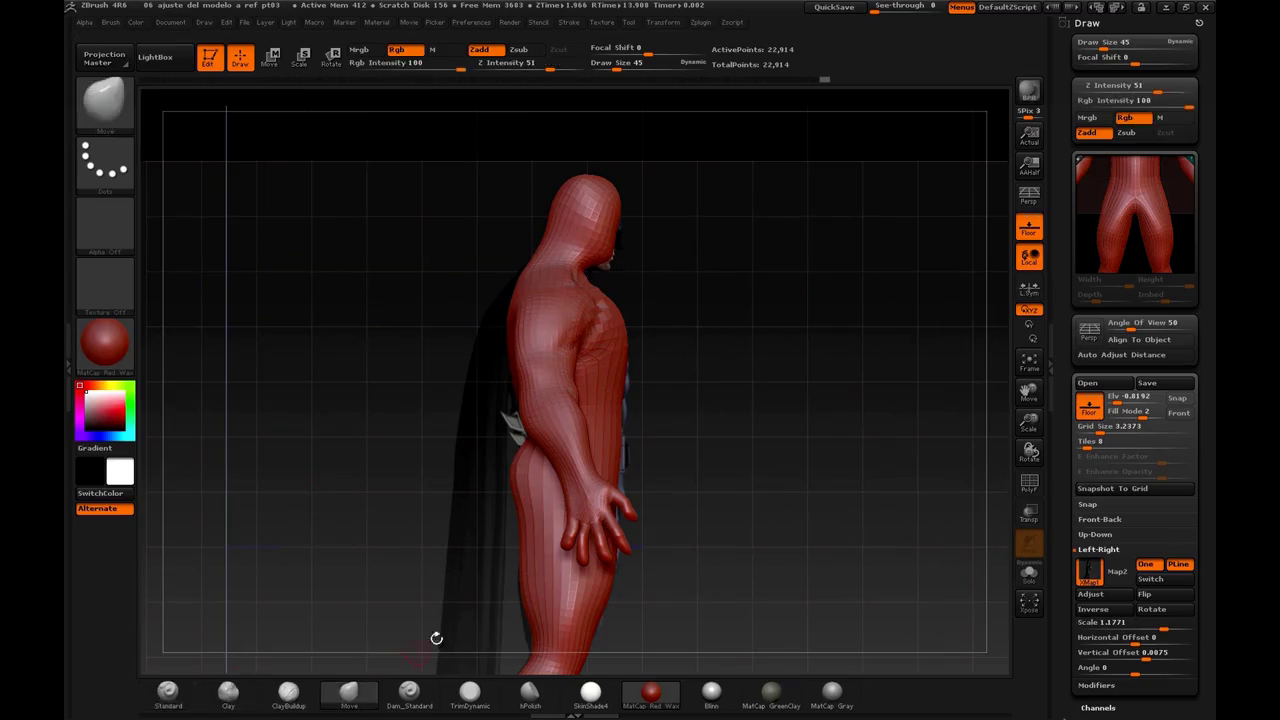
{"action": "key", "text": "space"}
{"action": "left_click_drag", "start_coordinate": [589, 491], "coordinate": [618, 493]}
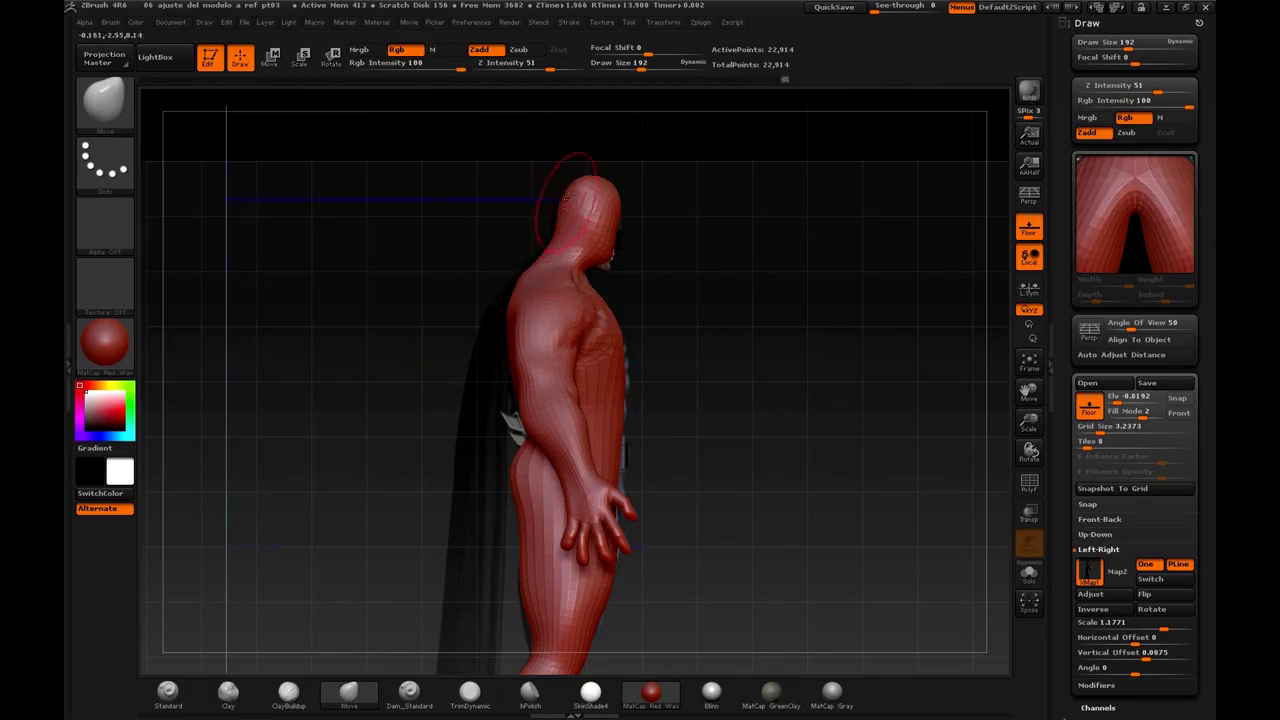
{"action": "mouse_move", "coordinate": [586, 192]}
{"action": "left_mouse_down"}
{"action": "mouse_move", "coordinate": [611, 222]}
{"action": "mouse_move", "coordinate": [613, 268]}
{"action": "mouse_move", "coordinate": [629, 263]}
{"action": "left_mouse_up"}
{"action": "key", "text": "space"}
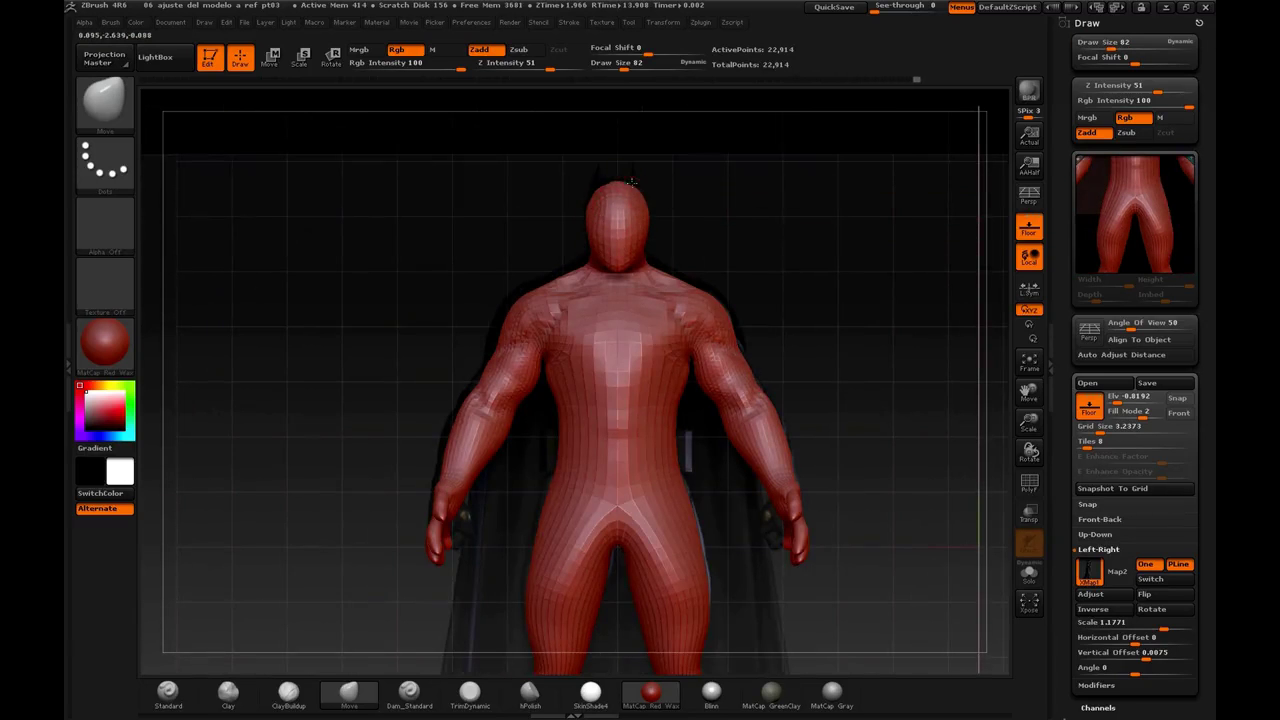
{"action": "left_click_drag", "start_coordinate": [737, 257], "coordinate": [740, 268]}
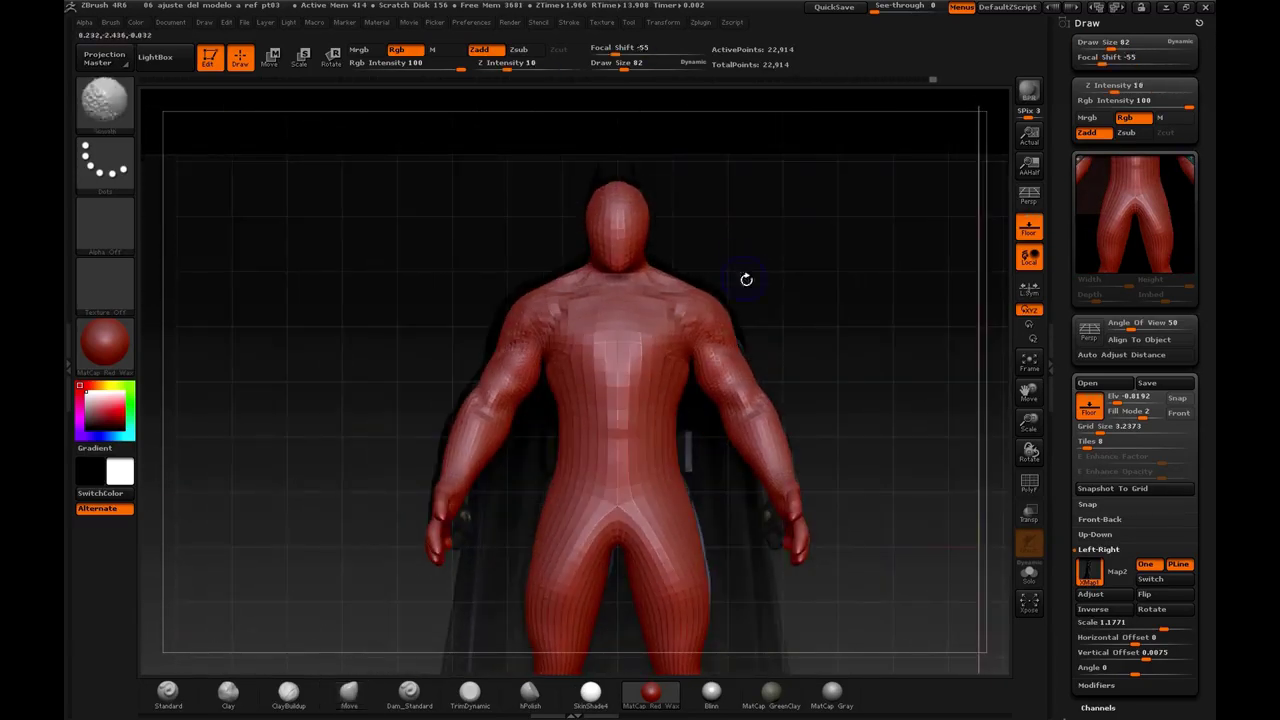
Adjust the buttocks and thigh in side view with the Move brush at Draw Size 186 to follow the reference
{"action": "left_click_drag", "start_coordinate": [856, 416], "coordinate": [923, 420]}
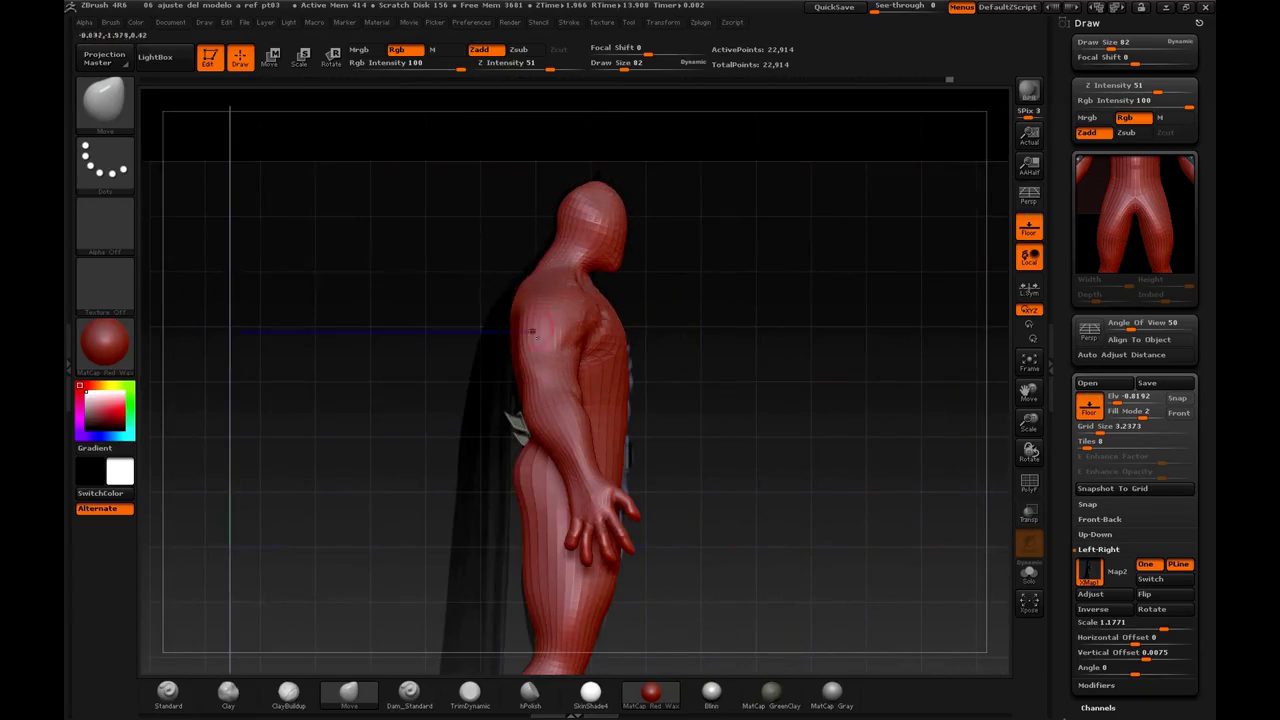
{"action": "key", "text": "space"}
{"action": "left_click_drag", "start_coordinate": [525, 467], "coordinate": [541, 467]}
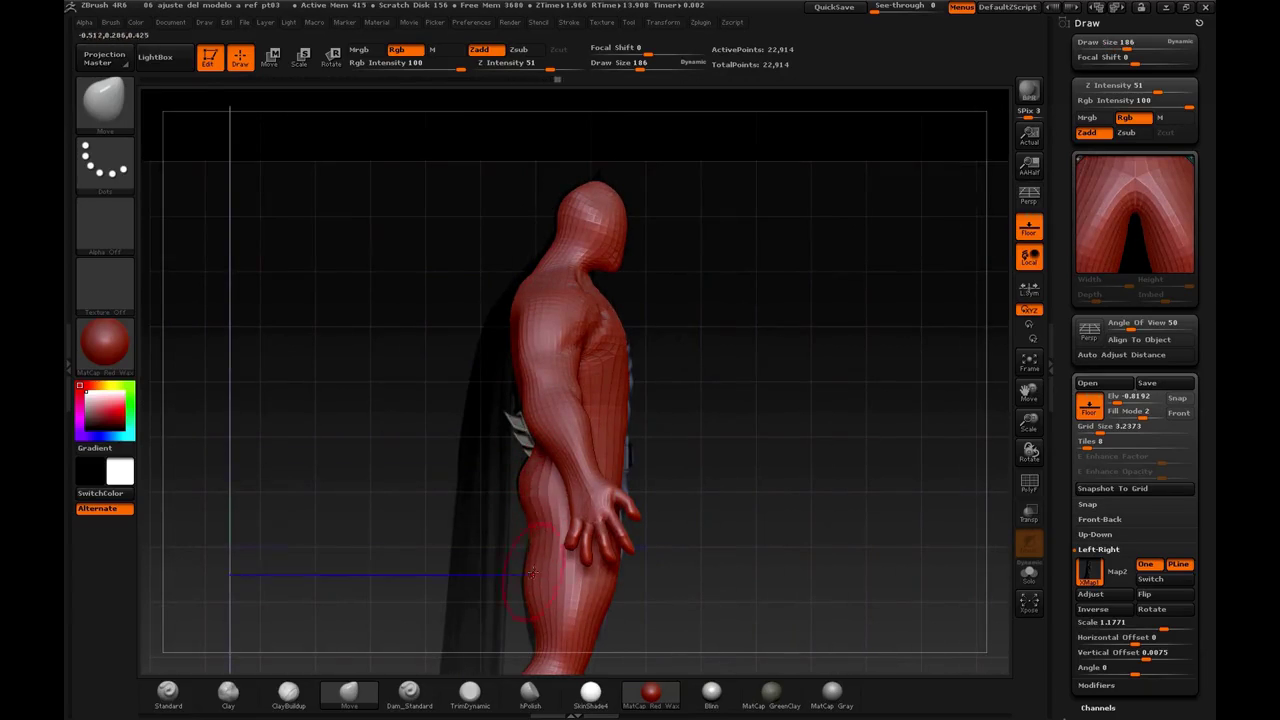
{"action": "left_click_drag", "start_coordinate": [708, 568], "coordinate": [627, 595]}
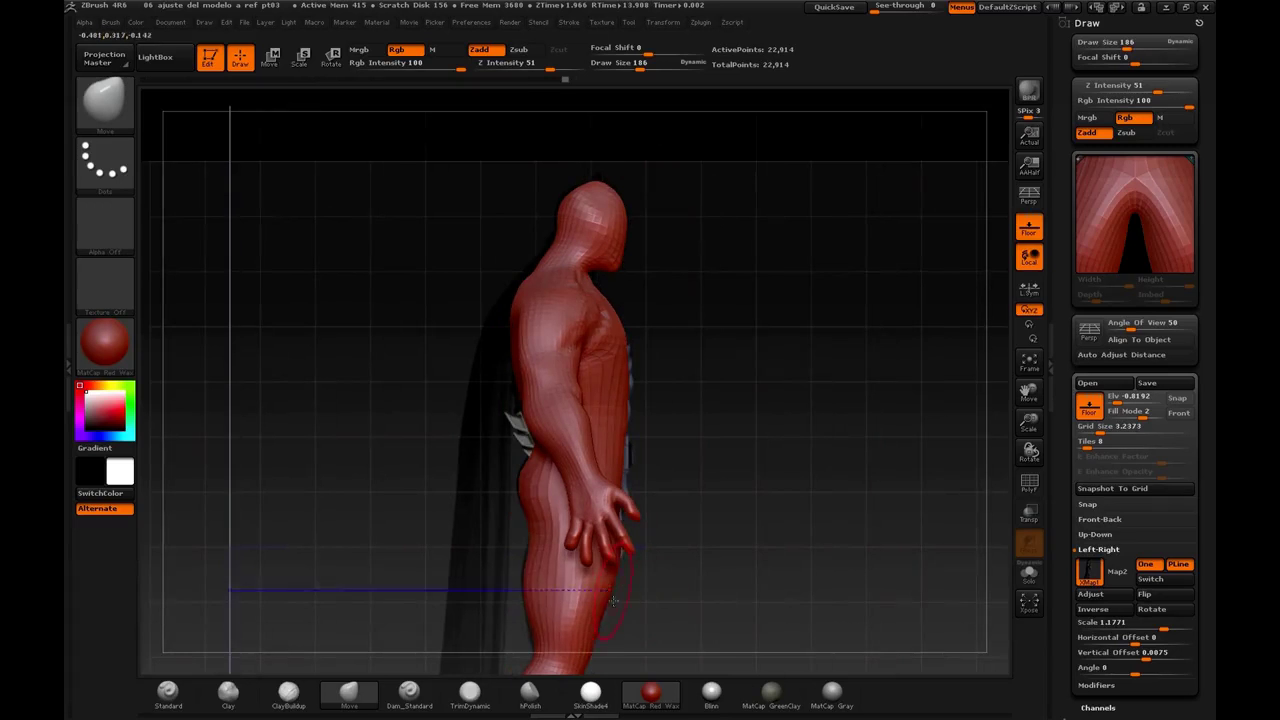
{"action": "left_click_drag", "start_coordinate": [720, 427], "coordinate": [897, 419]}
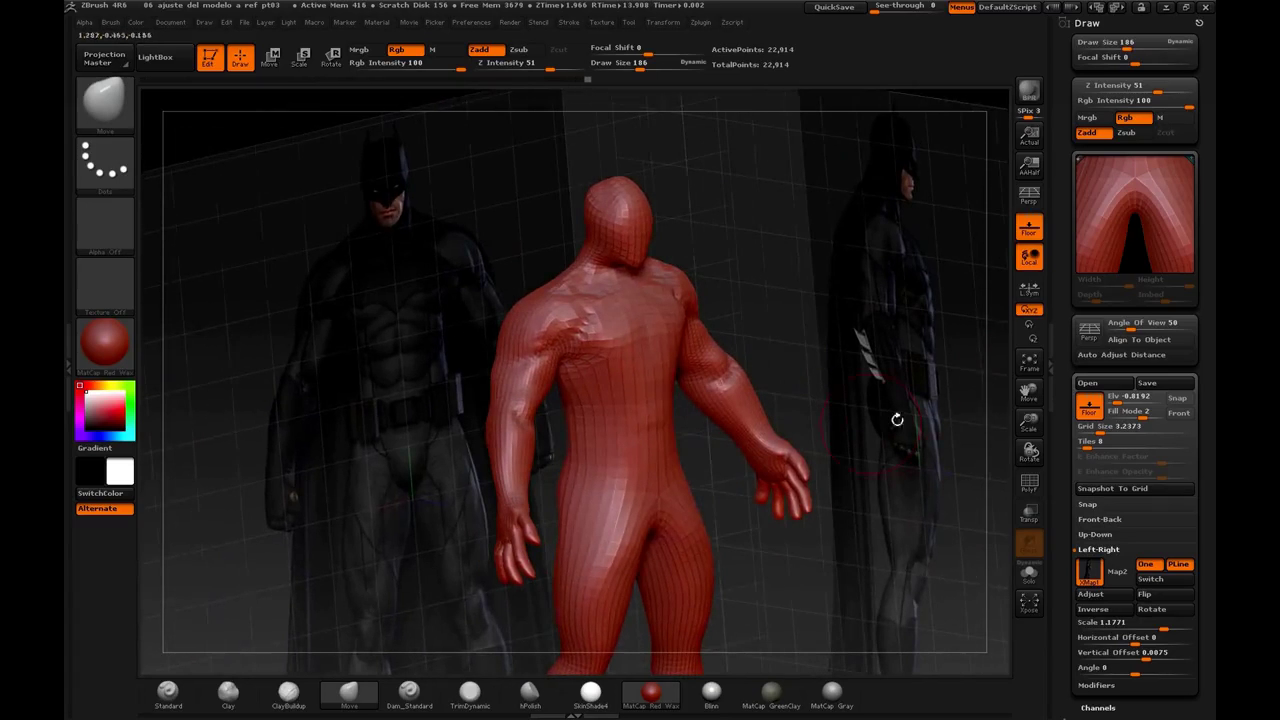
Define the deltoid's lower edge on the upper arm with the Standard brush at Draw Size 72
{"action": "left_click", "coordinate": [168, 690]}
{"action": "key", "text": "space"}
{"action": "left_click_drag", "start_coordinate": [541, 388], "coordinate": [528, 391]}
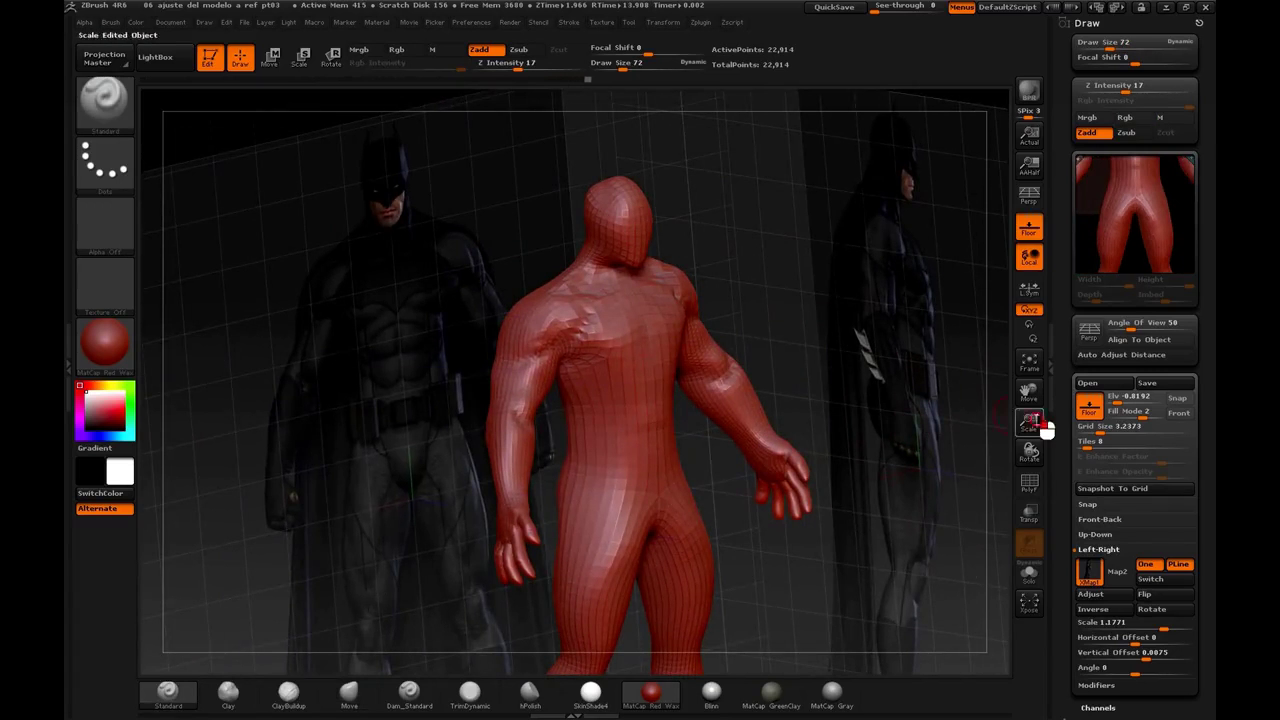
{"action": "left_click_drag", "start_coordinate": [1037, 421], "coordinate": [1042, 456]}
{"action": "left_click_drag", "start_coordinate": [800, 478], "coordinate": [449, 439]}
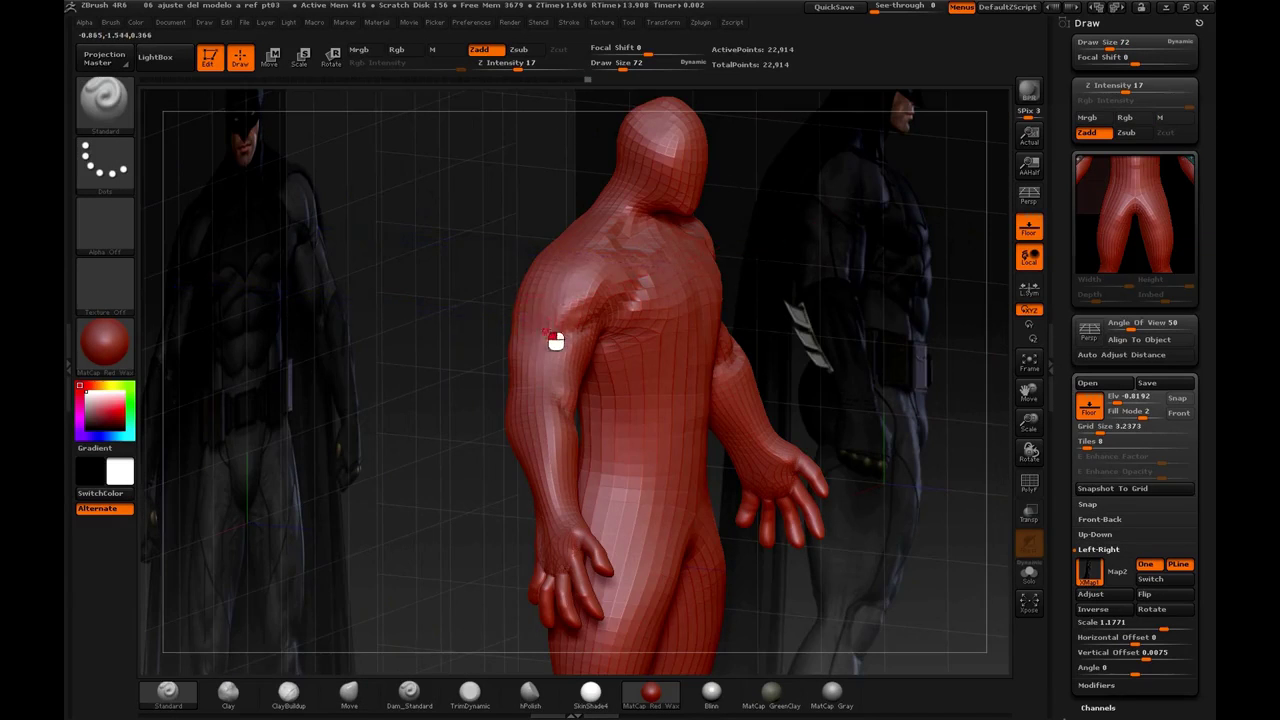
{"action": "key", "text": "ctrl+z"}
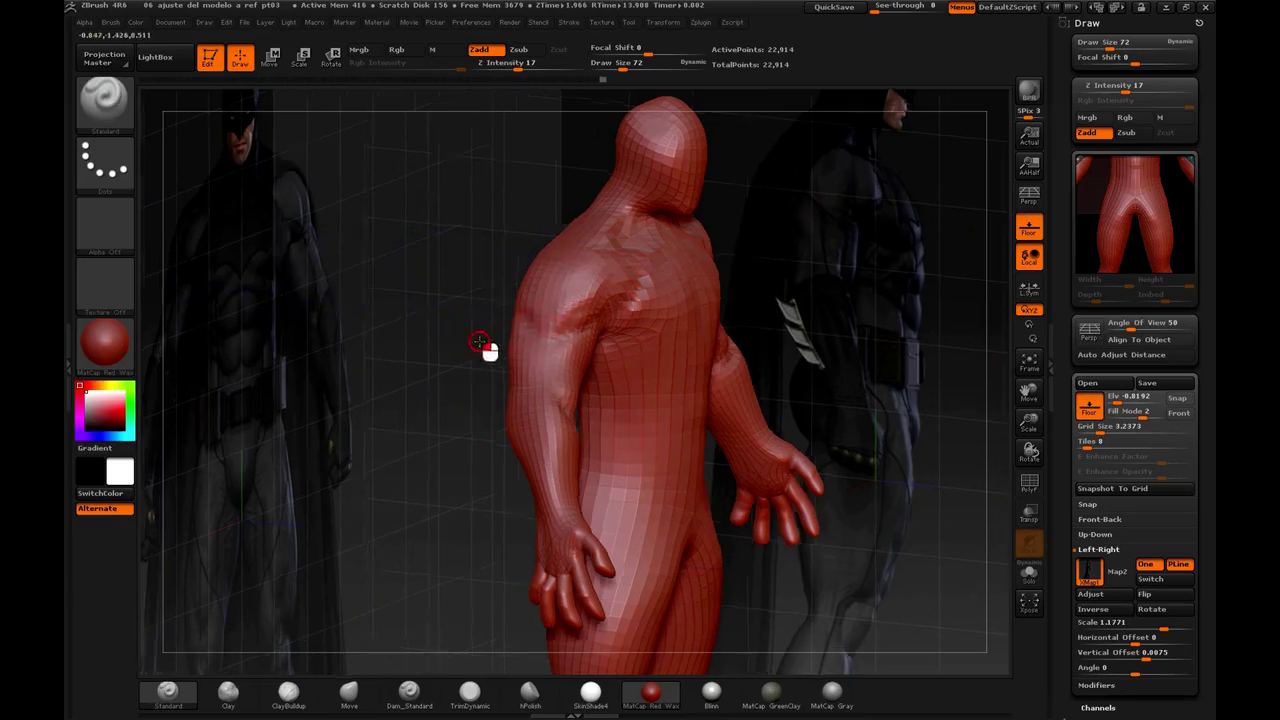
{"action": "left_click_drag", "start_coordinate": [472, 340], "coordinate": [503, 340]}
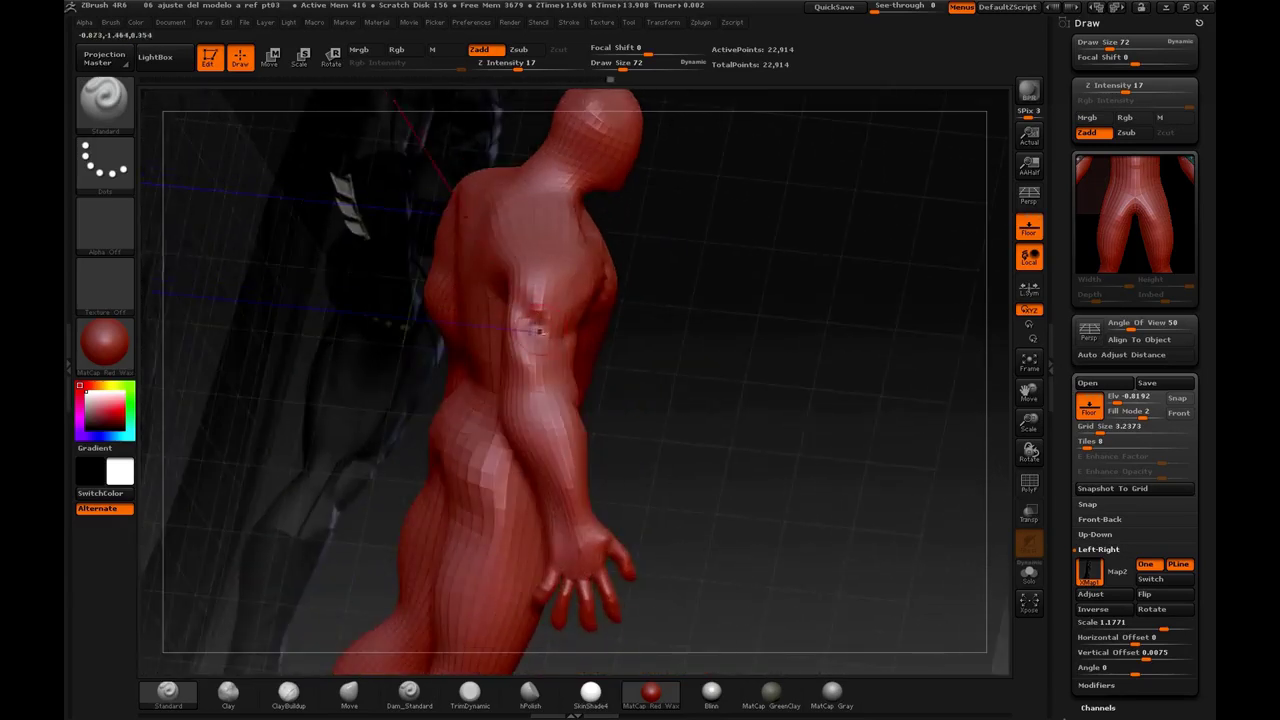
Build up the triceps on the back of the upper arm with the Standard brush and smooth the bumps
{"action": "left_click_drag", "start_coordinate": [676, 362], "coordinate": [517, 320]}
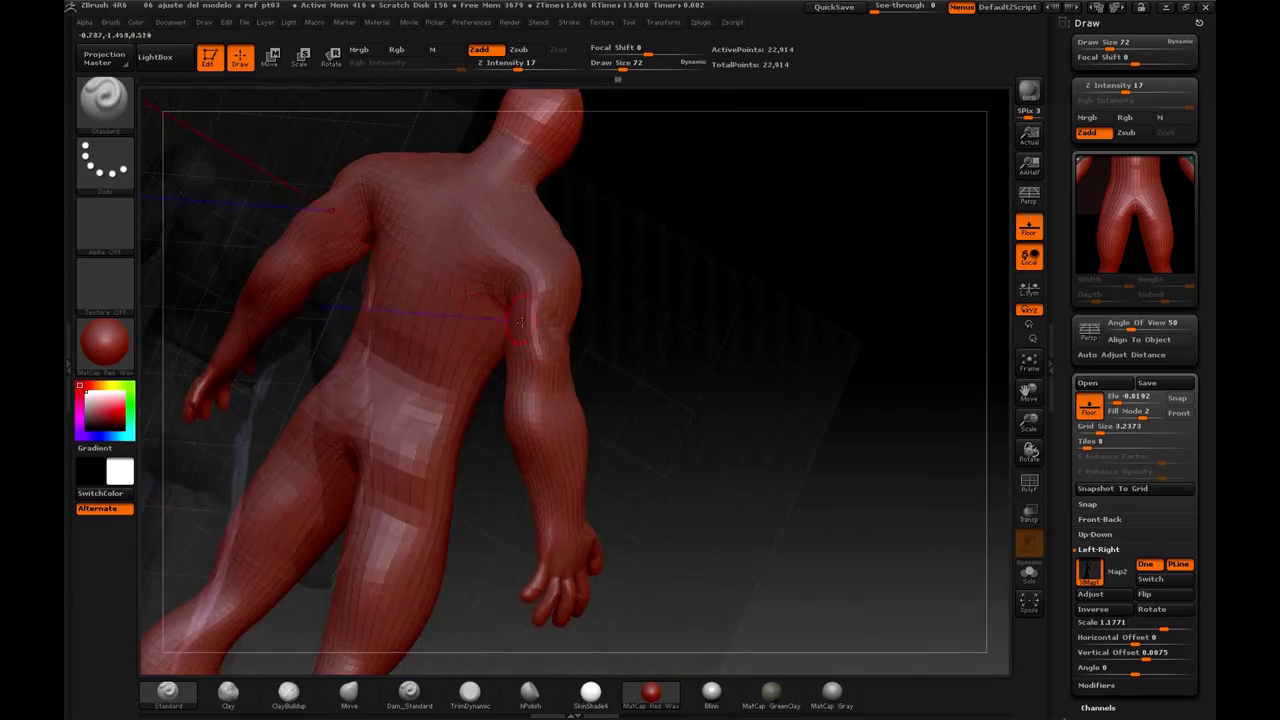
{"action": "left_click_drag", "start_coordinate": [666, 322], "coordinate": [517, 334]}
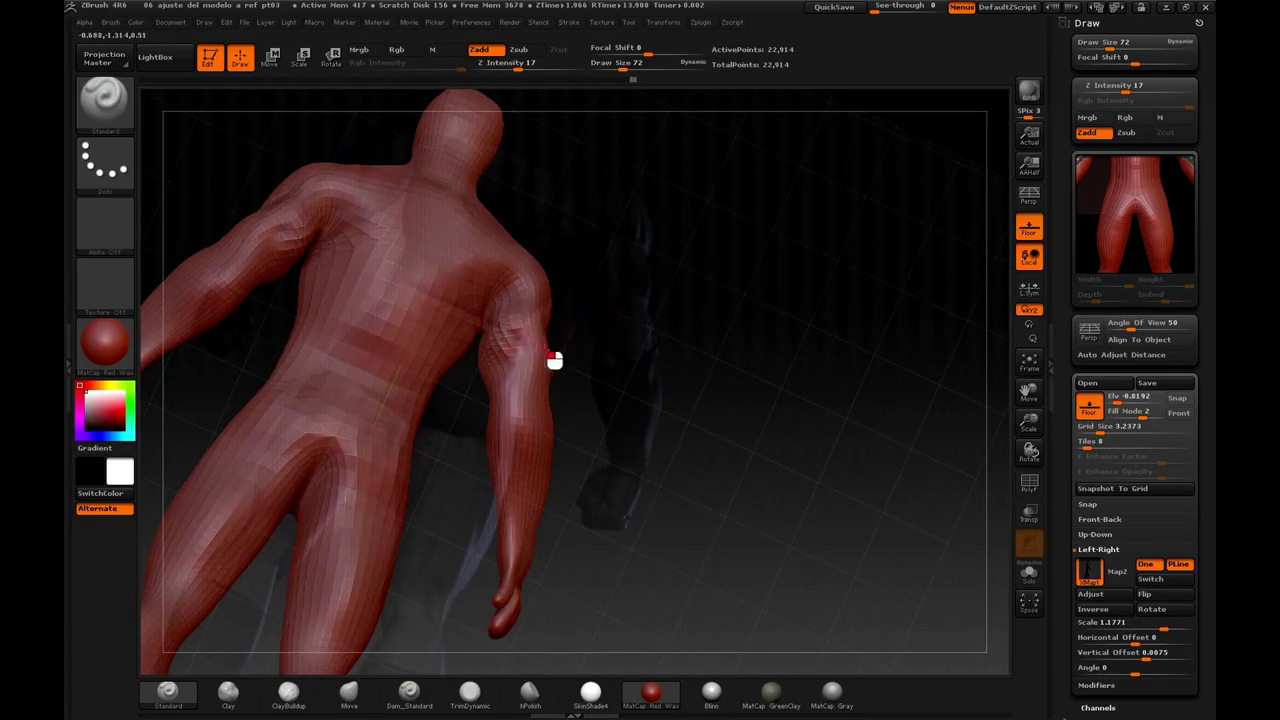
{"action": "left_click_drag", "start_coordinate": [578, 323], "coordinate": [620, 381]}
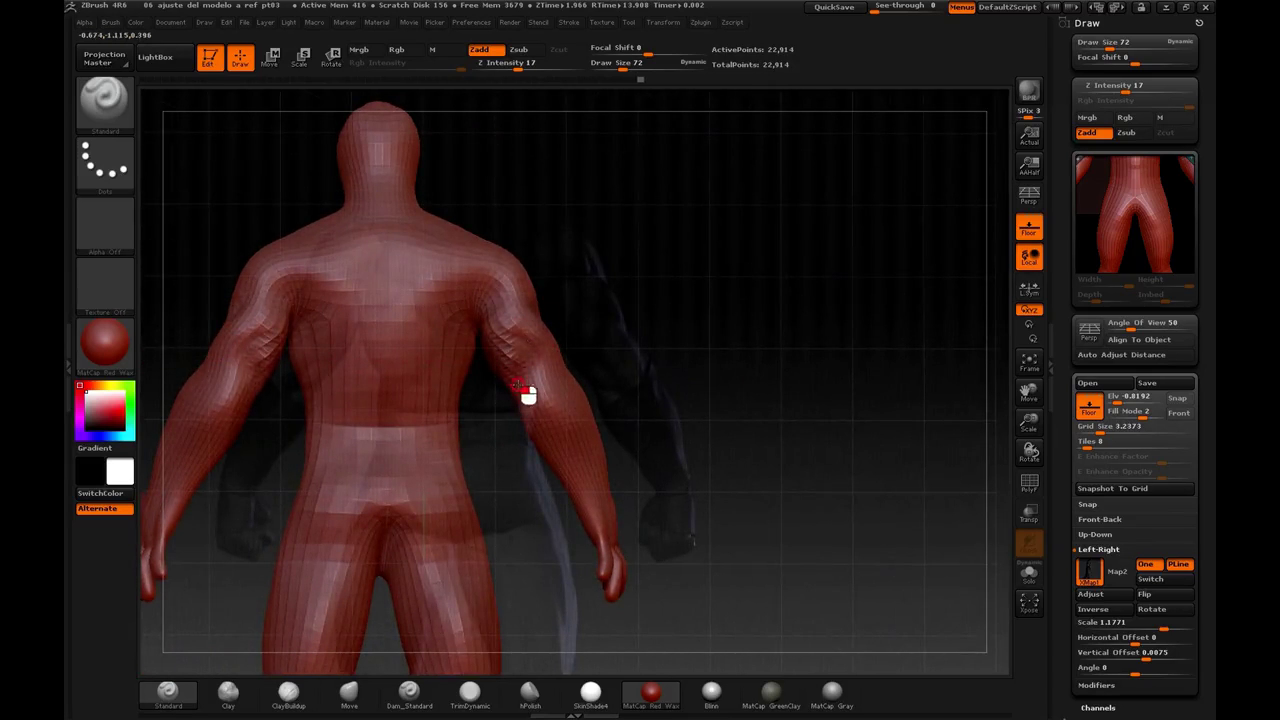
{"action": "key", "text": "shift"}
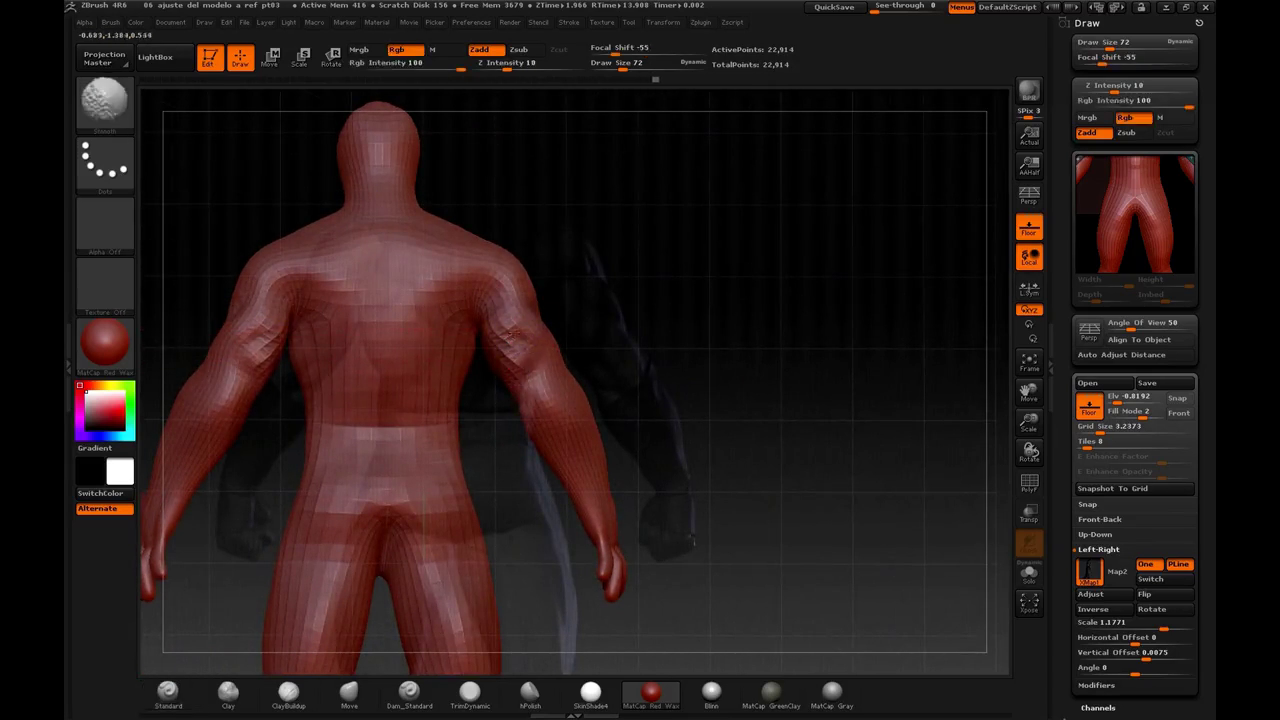
{"action": "left_click_drag", "start_coordinate": [497, 337], "coordinate": [486, 331]}
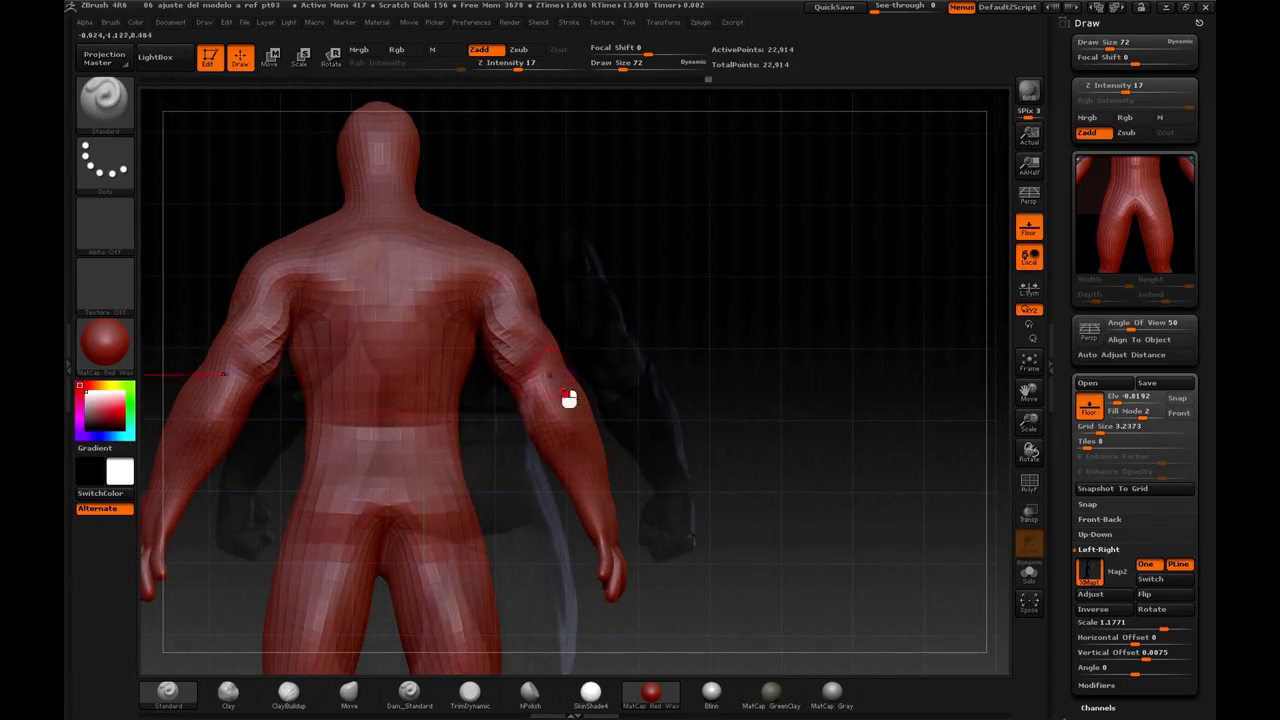
Shape the outer upper arm and the rear of the shoulder from behind, and smooth the transition into the shoulder blade
{"action": "mouse_move", "coordinate": [602, 296]}
{"action": "left_mouse_down"}
{"action": "mouse_move", "coordinate": [556, 304]}
{"action": "mouse_move", "coordinate": [526, 329]}
{"action": "mouse_move", "coordinate": [522, 346]}
{"action": "mouse_move", "coordinate": [563, 349]}
{"action": "mouse_move", "coordinate": [559, 376]}
{"action": "mouse_move", "coordinate": [537, 359]}
{"action": "mouse_move", "coordinate": [549, 383]}
{"action": "left_mouse_up"}
{"action": "left_click_drag", "start_coordinate": [629, 322], "coordinate": [557, 327]}
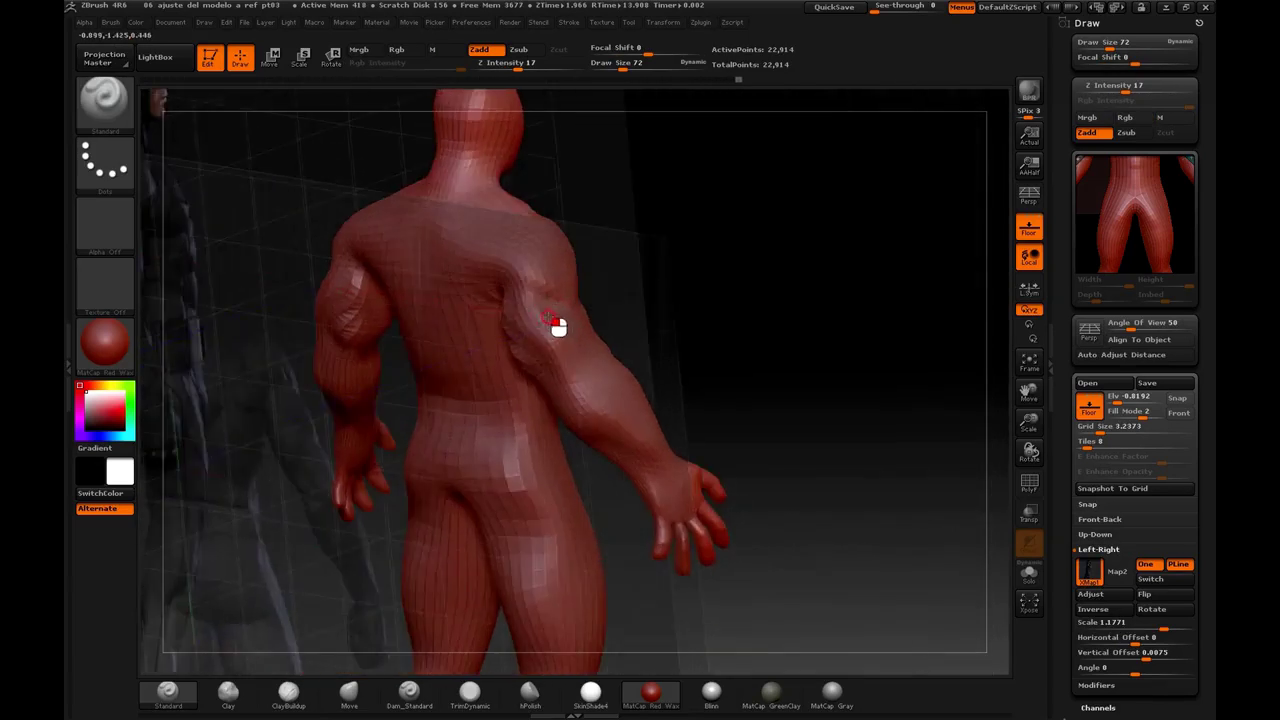
{"action": "mouse_move", "coordinate": [628, 289]}
{"action": "left_mouse_down"}
{"action": "mouse_move", "coordinate": [550, 305]}
{"action": "mouse_move", "coordinate": [520, 278]}
{"action": "mouse_move", "coordinate": [525, 253]}
{"action": "mouse_move", "coordinate": [487, 283]}
{"action": "mouse_move", "coordinate": [493, 264]}
{"action": "left_mouse_up"}
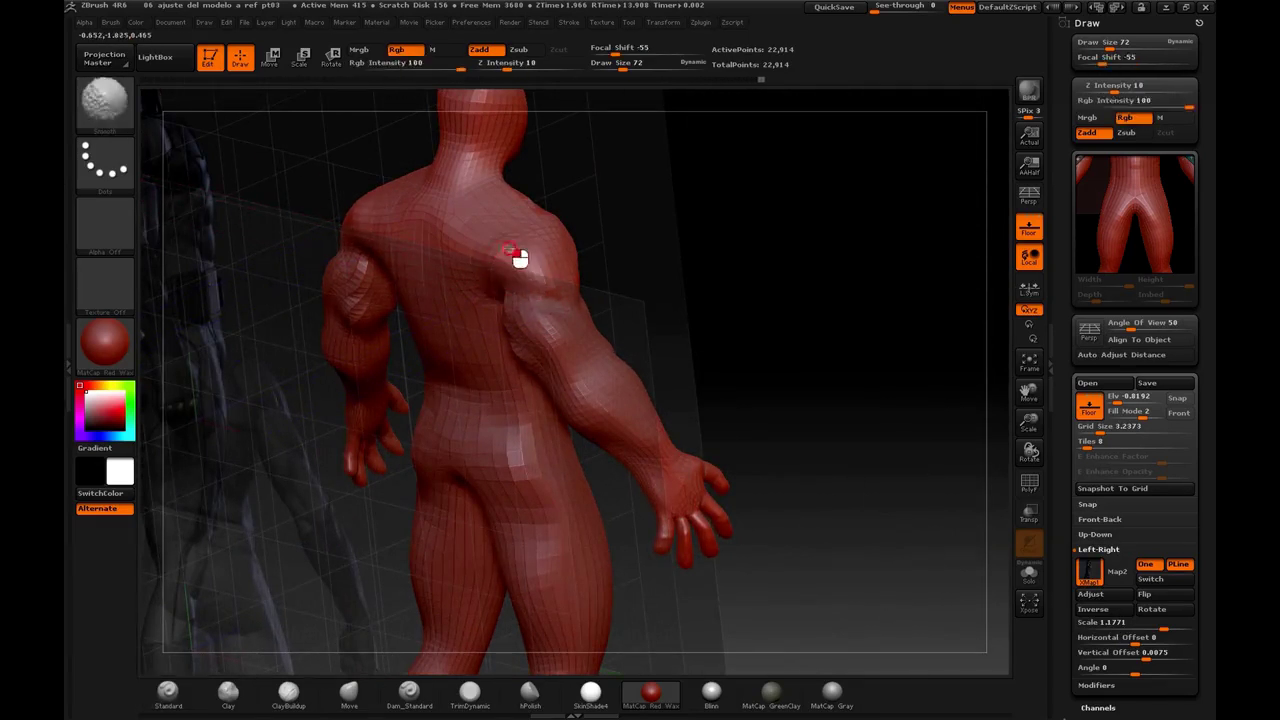
{"action": "mouse_move", "coordinate": [541, 226]}
{"action": "left_mouse_down"}
{"action": "mouse_move", "coordinate": [568, 282]}
{"action": "mouse_move", "coordinate": [587, 223]}
{"action": "left_mouse_up"}
{"action": "mouse_move", "coordinate": [487, 270]}
{"action": "left_mouse_down"}
{"action": "mouse_move", "coordinate": [475, 248]}
{"action": "mouse_move", "coordinate": [485, 276]}
{"action": "mouse_move", "coordinate": [515, 283]}
{"action": "mouse_move", "coordinate": [502, 284]}
{"action": "mouse_move", "coordinate": [556, 285]}
{"action": "left_mouse_up"}
{"action": "left_click_drag", "start_coordinate": [663, 288], "coordinate": [704, 279]}
{"action": "mouse_move", "coordinate": [523, 330]}
{"action": "left_mouse_down", "text": "shift"}
{"action": "mouse_move", "coordinate": [534, 343]}
{"action": "mouse_move", "coordinate": [514, 333]}
{"action": "left_mouse_up", "text": "shift"}
Sculpt the back muscles around the shoulder blades and along the spine down to the lower back, smoothing between strokes
{"action": "left_click_drag", "start_coordinate": [655, 318], "coordinate": [695, 316]}
{"action": "left_click_drag", "start_coordinate": [502, 335], "coordinate": [503, 353]}
{"action": "left_click_drag", "start_coordinate": [637, 318], "coordinate": [628, 314]}
{"action": "mouse_move", "coordinate": [475, 327]}
{"action": "left_mouse_down"}
{"action": "mouse_move", "coordinate": [478, 301]}
{"action": "mouse_move", "coordinate": [462, 369]}
{"action": "mouse_move", "coordinate": [458, 301]}
{"action": "mouse_move", "coordinate": [477, 306]}
{"action": "mouse_move", "coordinate": [477, 360]}
{"action": "mouse_move", "coordinate": [460, 383]}
{"action": "mouse_move", "coordinate": [454, 361]}
{"action": "mouse_move", "coordinate": [417, 346]}
{"action": "mouse_move", "coordinate": [453, 341]}
{"action": "left_mouse_up"}
{"action": "mouse_move", "coordinate": [456, 283]}
{"action": "left_mouse_down"}
{"action": "mouse_move", "coordinate": [413, 280]}
{"action": "mouse_move", "coordinate": [432, 205]}
{"action": "mouse_move", "coordinate": [431, 289]}
{"action": "mouse_move", "coordinate": [466, 226]}
{"action": "mouse_move", "coordinate": [463, 203]}
{"action": "mouse_move", "coordinate": [456, 223]}
{"action": "mouse_move", "coordinate": [497, 249]}
{"action": "mouse_move", "coordinate": [464, 238]}
{"action": "left_mouse_up"}
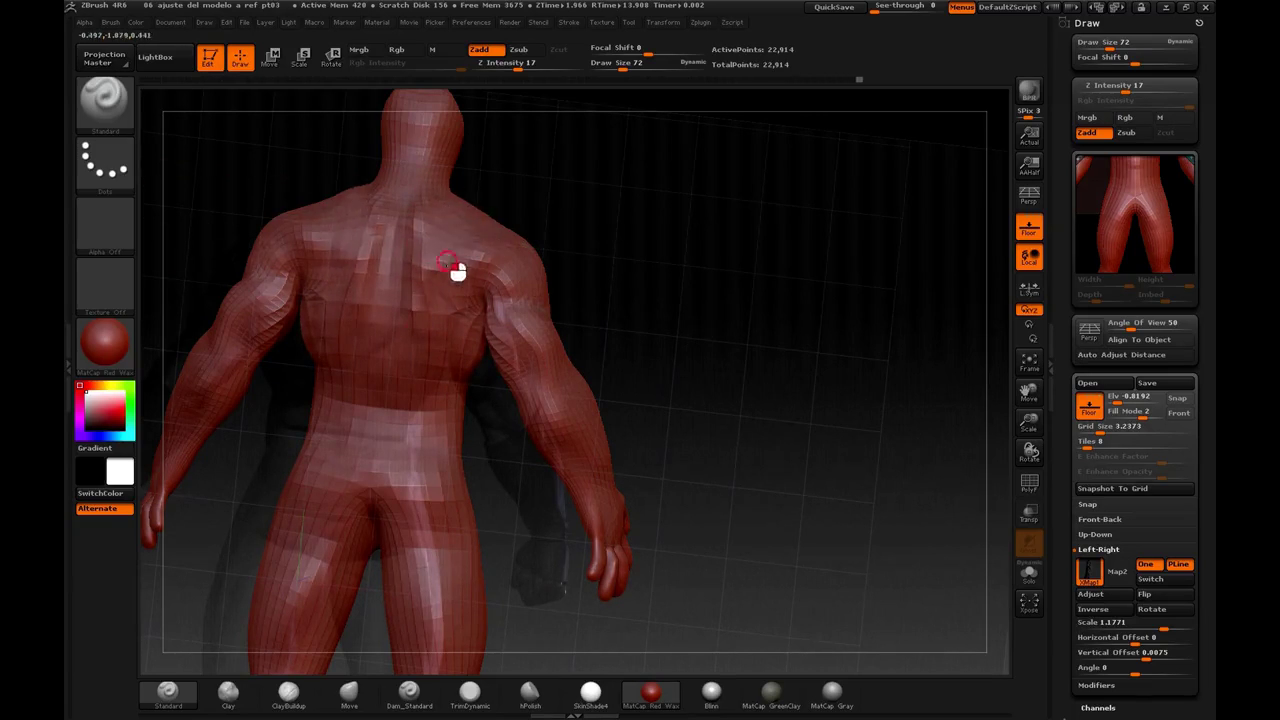
{"action": "key", "text": "shift"}
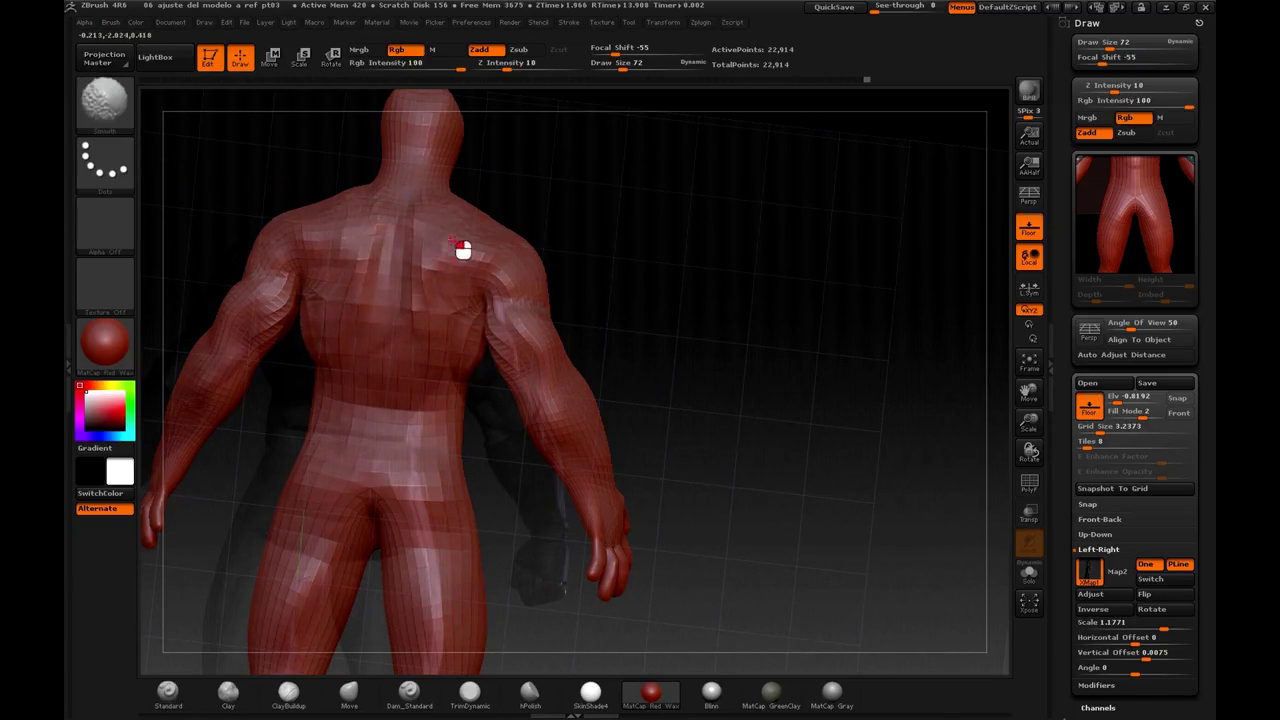
{"action": "mouse_move", "coordinate": [457, 315]}
{"action": "left_mouse_down"}
{"action": "mouse_move", "coordinate": [470, 323]}
{"action": "mouse_move", "coordinate": [472, 305]}
{"action": "mouse_move", "coordinate": [466, 344]}
{"action": "mouse_move", "coordinate": [436, 334]}
{"action": "mouse_move", "coordinate": [430, 356]}
{"action": "mouse_move", "coordinate": [460, 355]}
{"action": "left_mouse_up"}
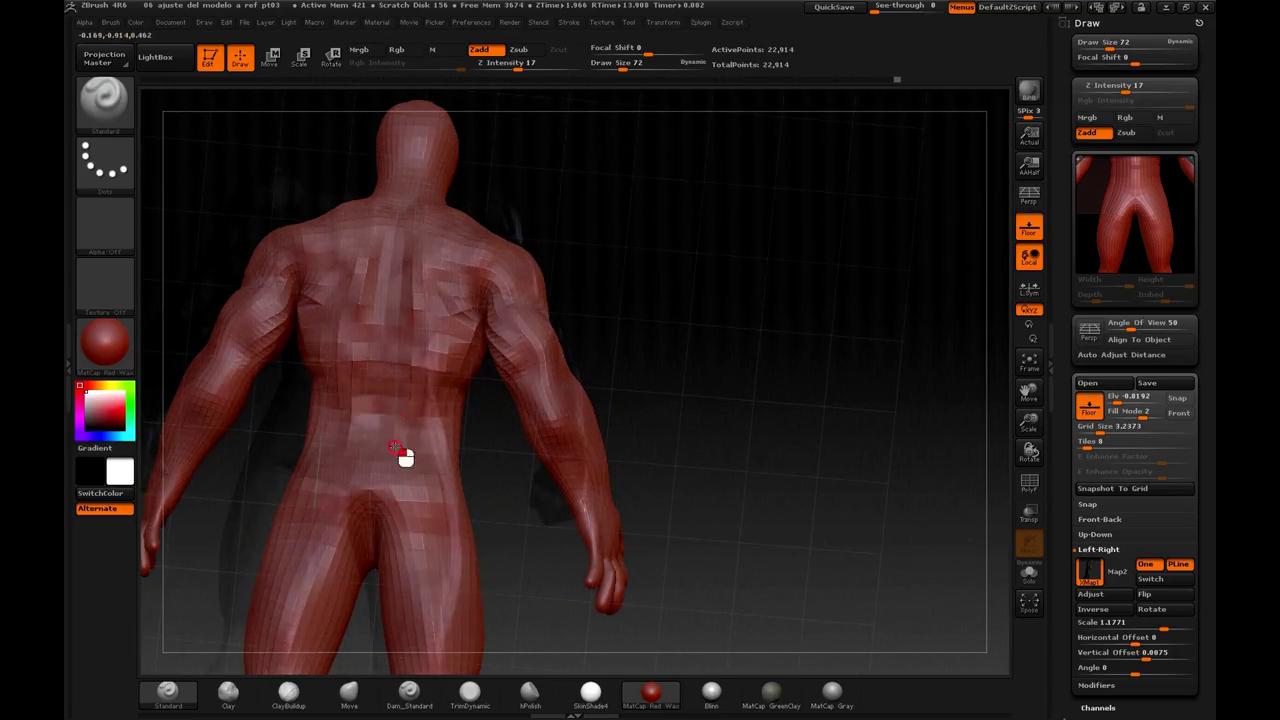
{"action": "key", "text": "shift"}
Add volume to the trapezius between neck and shoulder, smooth it, and refine the area around the shoulder blade
{"action": "mouse_move", "coordinate": [646, 283]}
{"action": "left_mouse_down"}
{"action": "mouse_move", "coordinate": [730, 378]}
{"action": "mouse_move", "coordinate": [729, 414]}
{"action": "mouse_move", "coordinate": [586, 343]}
{"action": "left_mouse_up"}
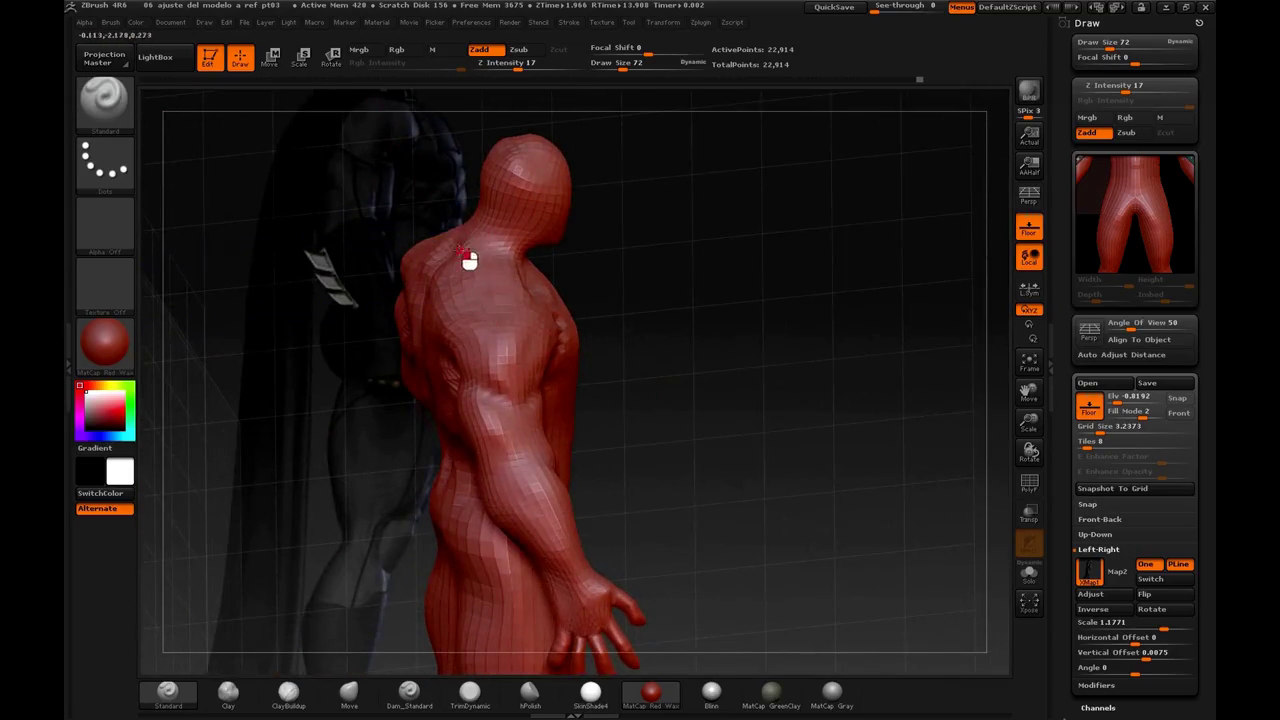
{"action": "left_click_drag", "start_coordinate": [476, 252], "coordinate": [486, 242]}
{"action": "mouse_move", "coordinate": [480, 248]}
{"action": "left_mouse_down", "text": "shift"}
{"action": "mouse_move", "coordinate": [489, 230]}
{"action": "mouse_move", "coordinate": [476, 260]}
{"action": "left_mouse_up", "text": "shift"}
{"action": "left_click_drag", "start_coordinate": [656, 310], "coordinate": [600, 292]}
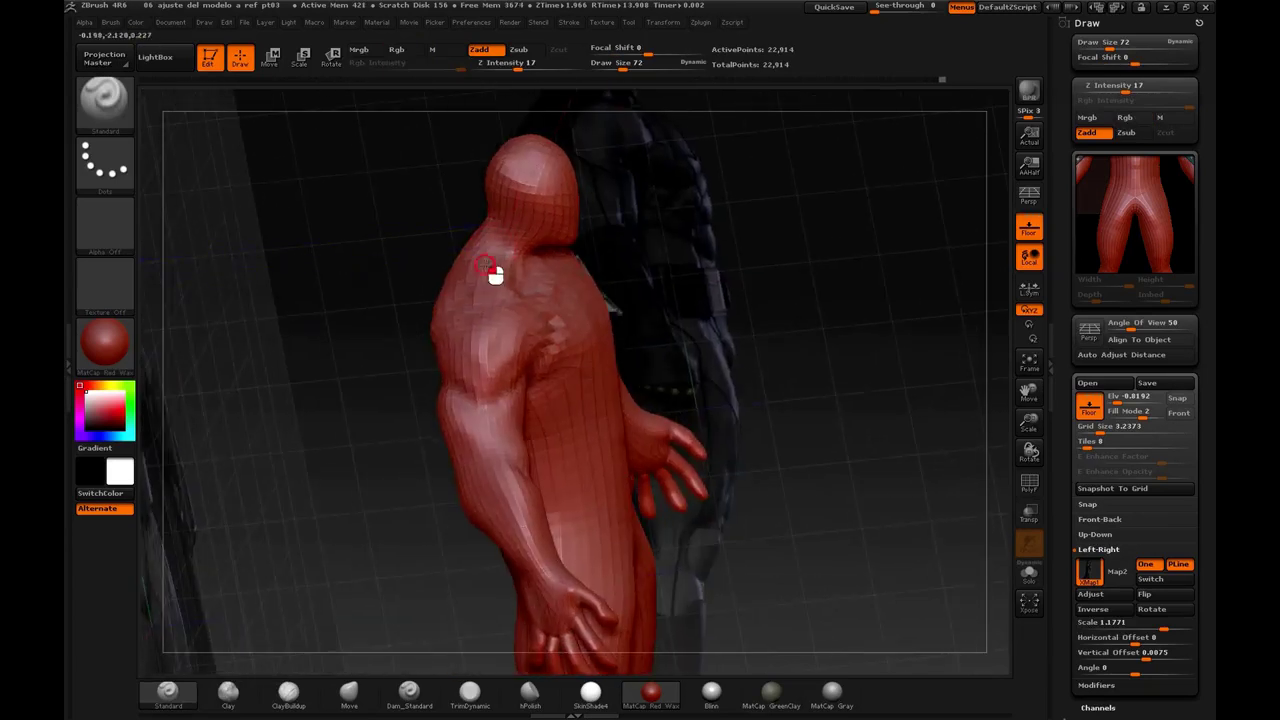
{"action": "left_click_drag", "start_coordinate": [754, 334], "coordinate": [478, 312]}
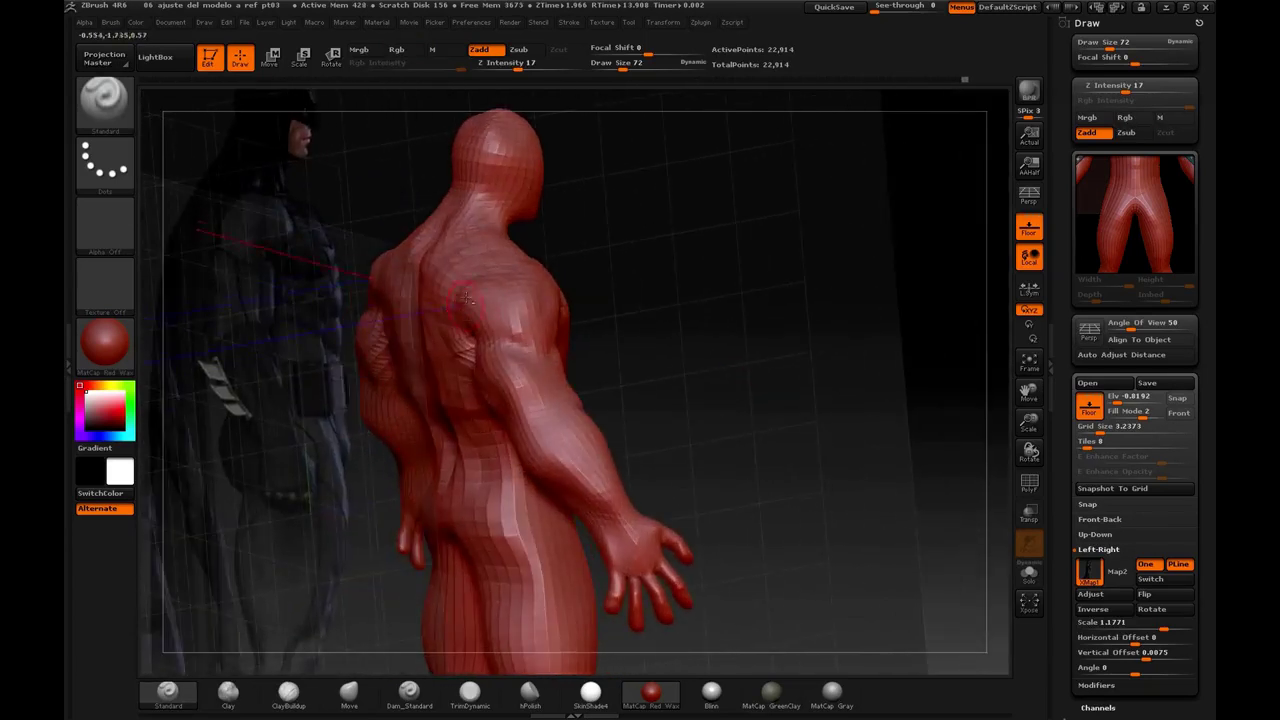
Model the biceps and inner elbow area from the front side and smooth the surface
{"action": "left_click_drag", "start_coordinate": [680, 310], "coordinate": [672, 348]}
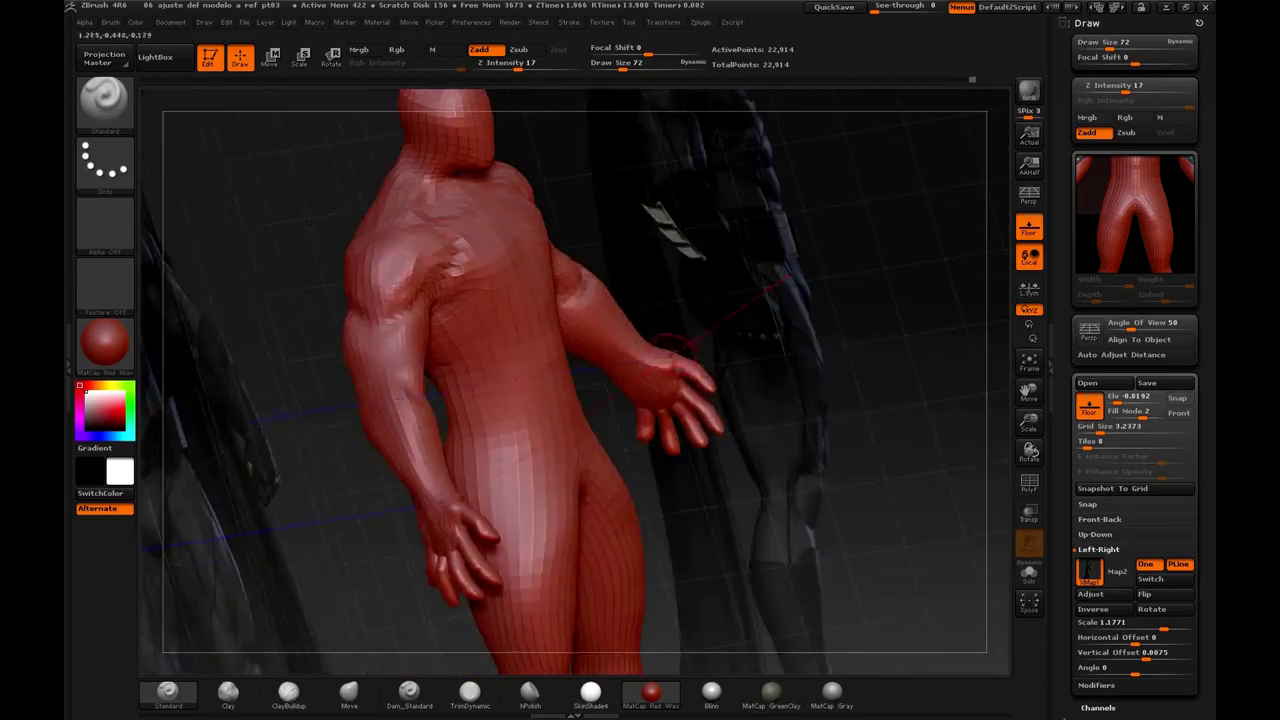
{"action": "left_click_drag", "start_coordinate": [355, 430], "coordinate": [342, 425]}
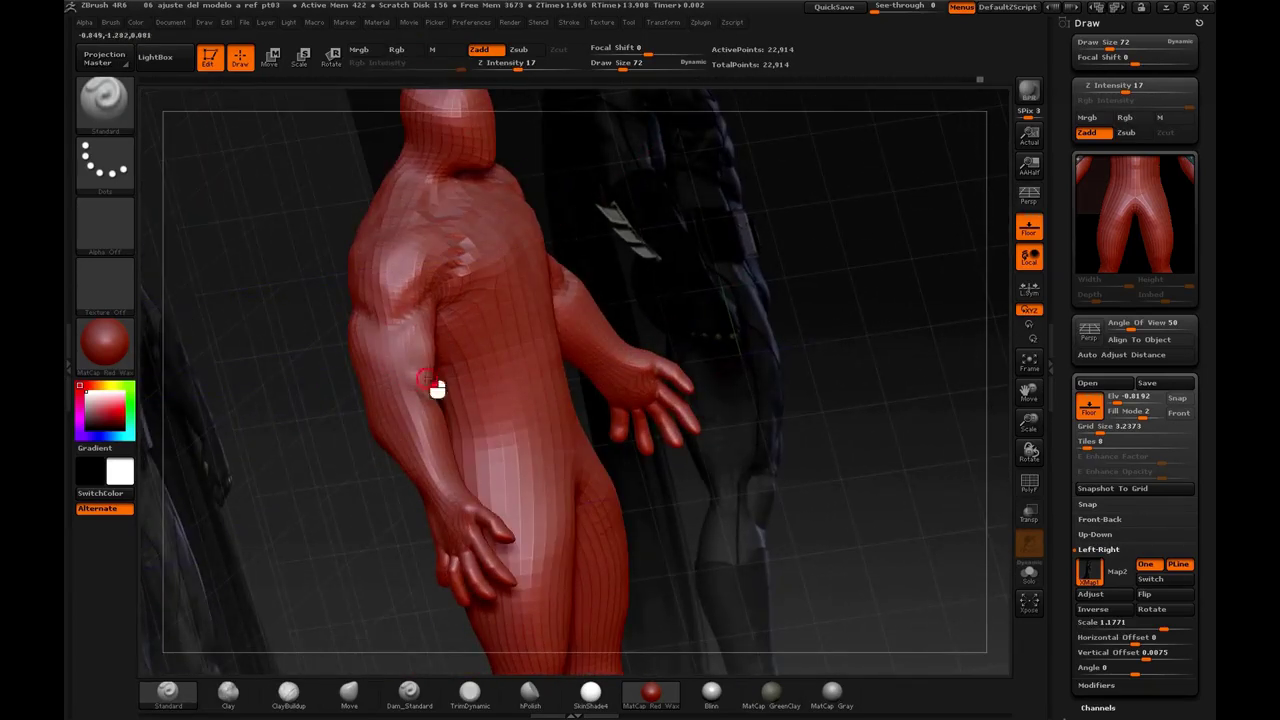
{"action": "key", "text": "shift"}
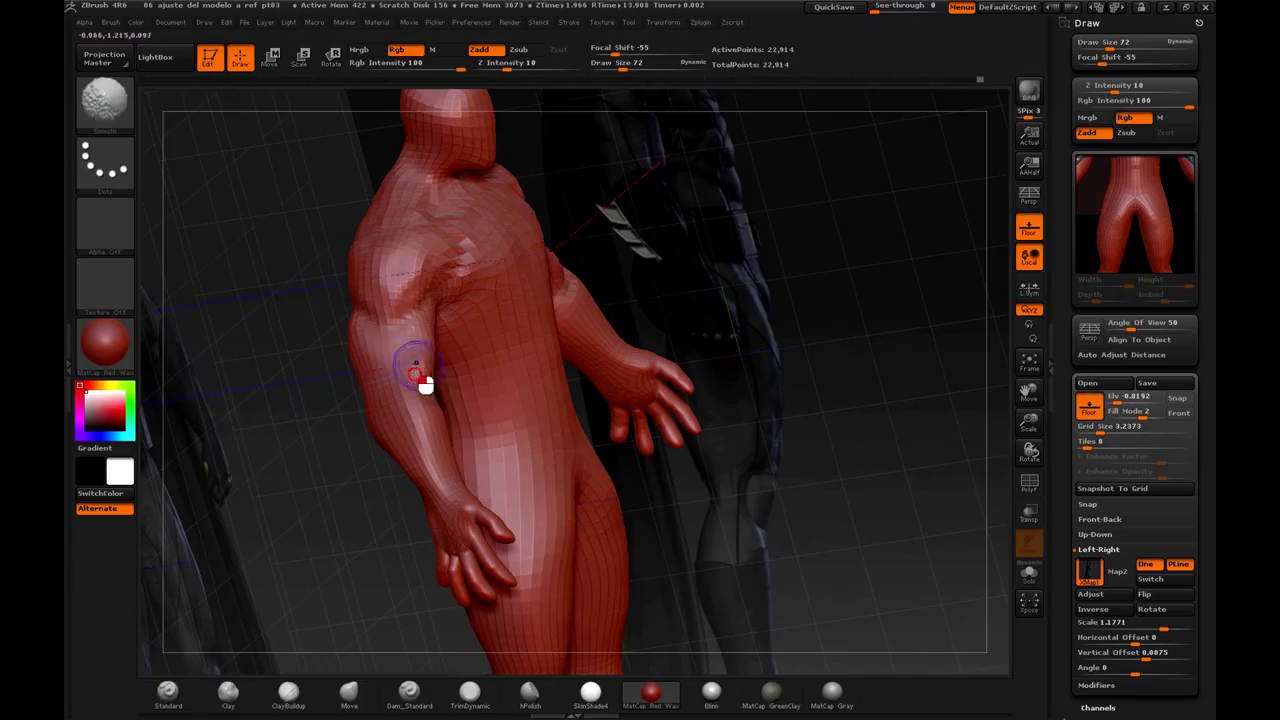
{"action": "left_click_drag", "start_coordinate": [317, 434], "coordinate": [396, 354]}
Refine the triceps and the back of the arm above the elbow with the Standard brush
{"action": "left_click_drag", "start_coordinate": [590, 322], "coordinate": [533, 305]}
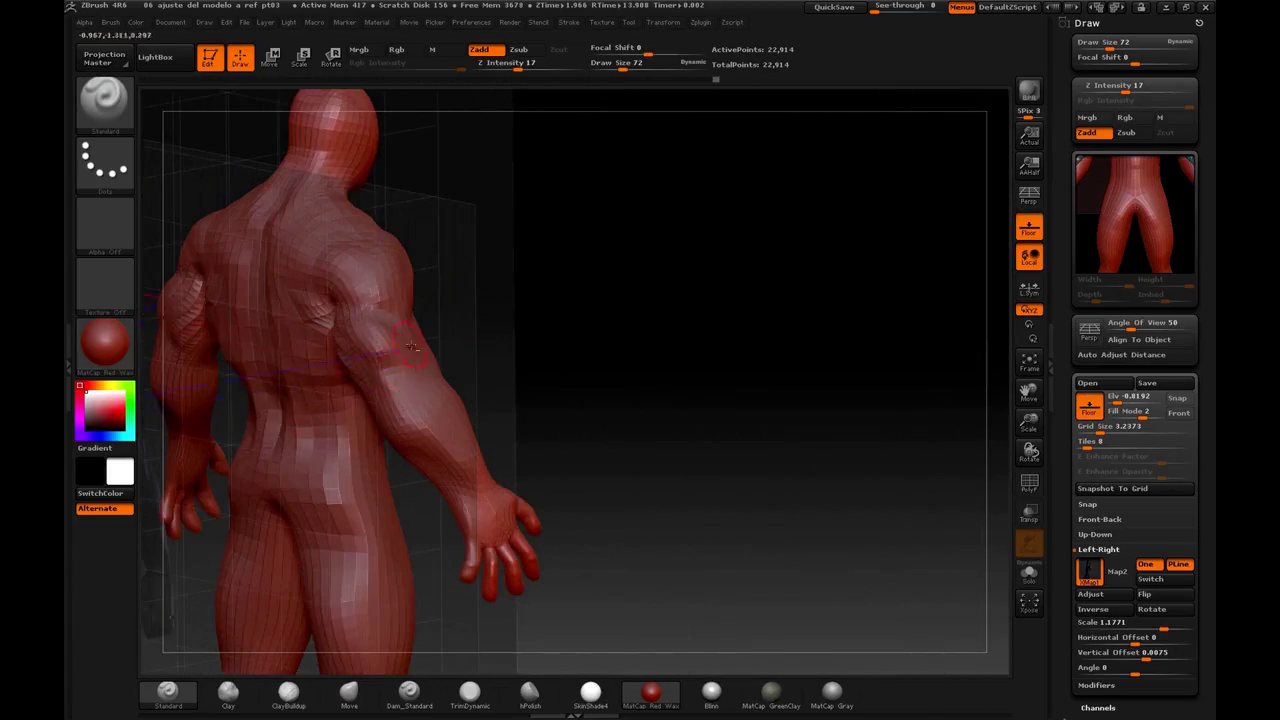
{"action": "mouse_move", "coordinate": [396, 399]}
{"action": "left_mouse_down"}
{"action": "mouse_move", "coordinate": [574, 323]}
{"action": "mouse_move", "coordinate": [370, 388]}
{"action": "mouse_move", "coordinate": [486, 291]}
{"action": "mouse_move", "coordinate": [360, 380]}
{"action": "left_mouse_up"}
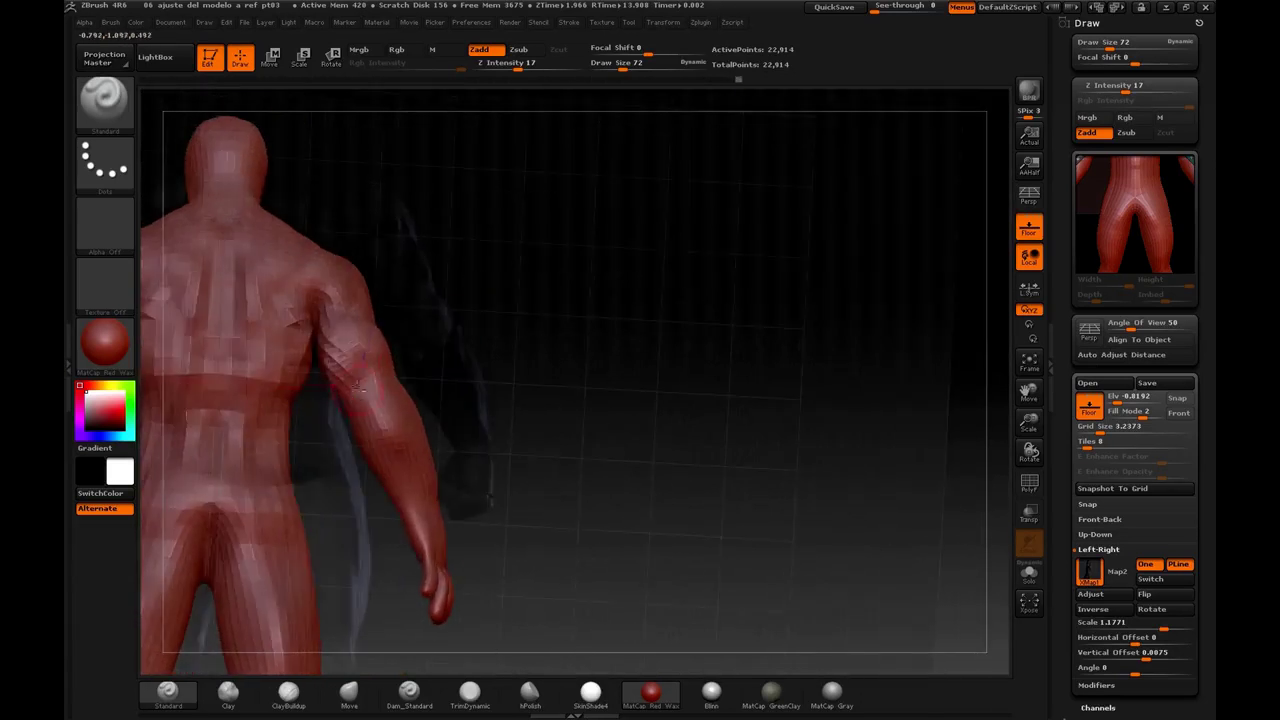
{"action": "mouse_move", "coordinate": [533, 311]}
{"action": "left_mouse_down"}
{"action": "mouse_move", "coordinate": [600, 400]}
{"action": "mouse_move", "coordinate": [336, 449]}
{"action": "mouse_move", "coordinate": [200, 402]}
{"action": "mouse_move", "coordinate": [289, 390]}
{"action": "left_mouse_up"}
Smooth the front of the shoulder where it meets the chest, and check the figure from the front
{"action": "mouse_move", "coordinate": [424, 290]}
{"action": "left_mouse_down", "text": "shift"}
{"action": "mouse_move", "coordinate": [403, 312]}
{"action": "mouse_move", "coordinate": [415, 303]}
{"action": "left_mouse_up", "text": "shift"}
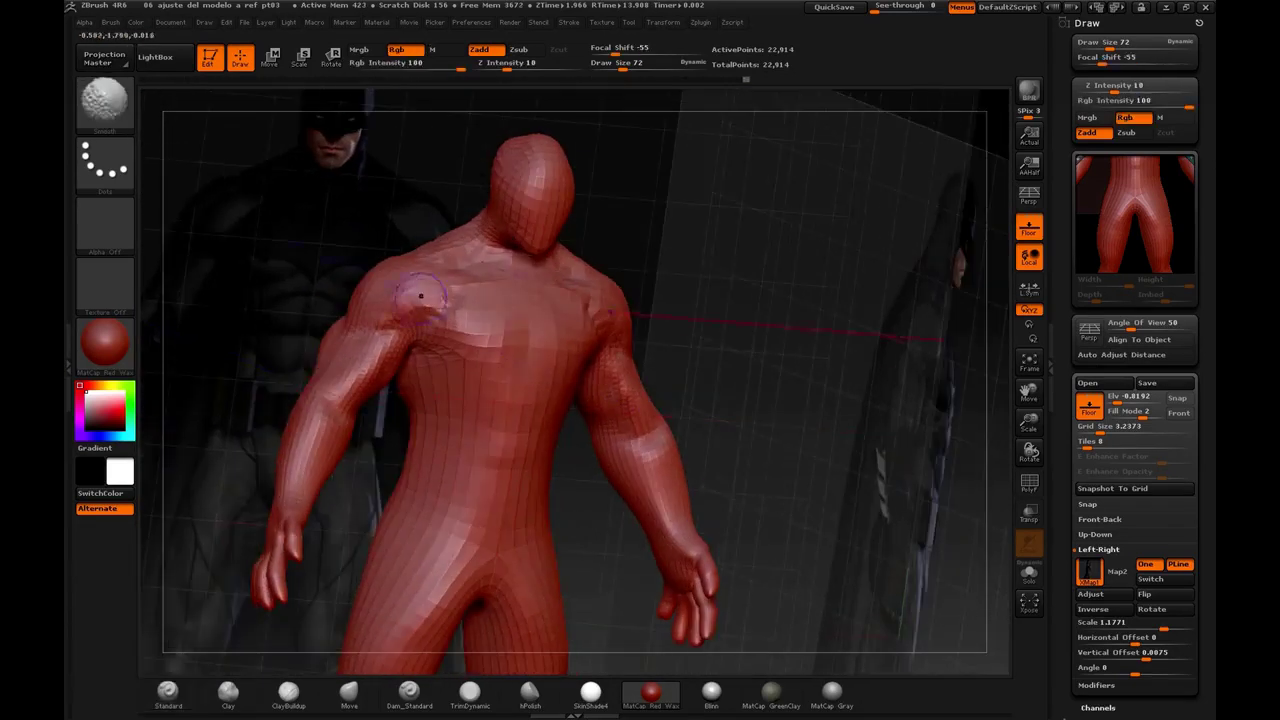
{"action": "left_click_drag", "start_coordinate": [680, 297], "coordinate": [597, 309]}
{"action": "left_click_drag", "start_coordinate": [815, 350], "coordinate": [861, 463], "text": "shift"}
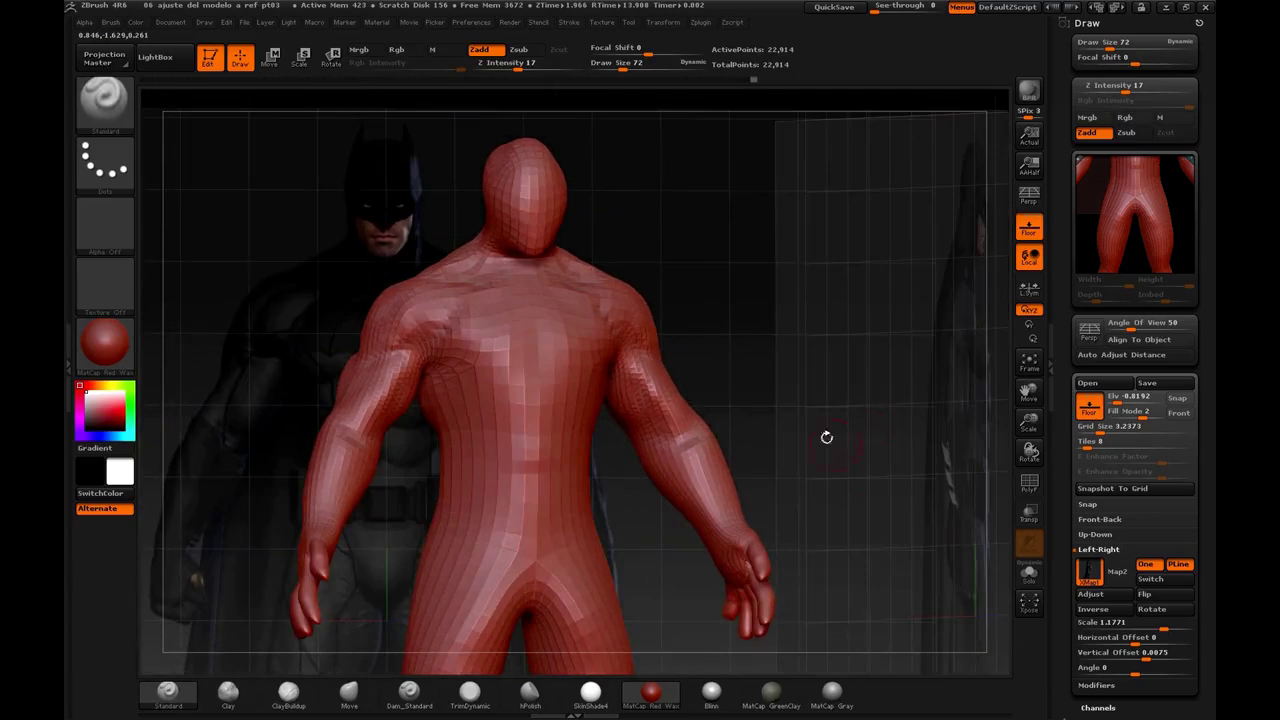